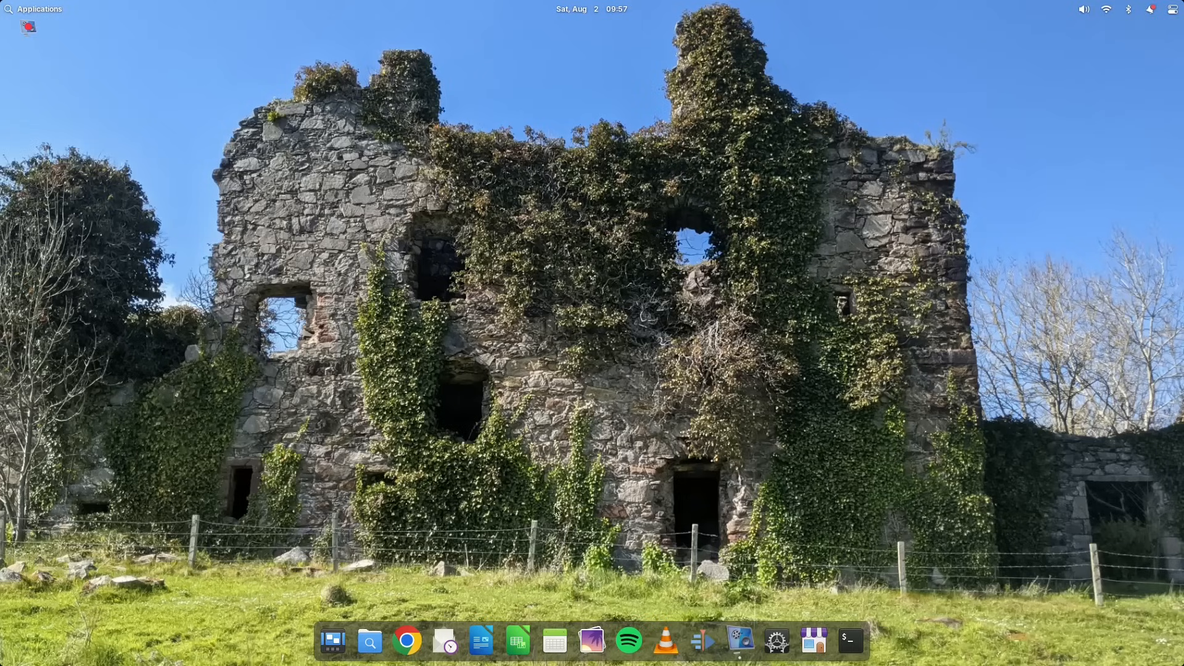
- Launch LibreOffice Writer, dismiss the background notification and close the blank document
left_click(485, 644)
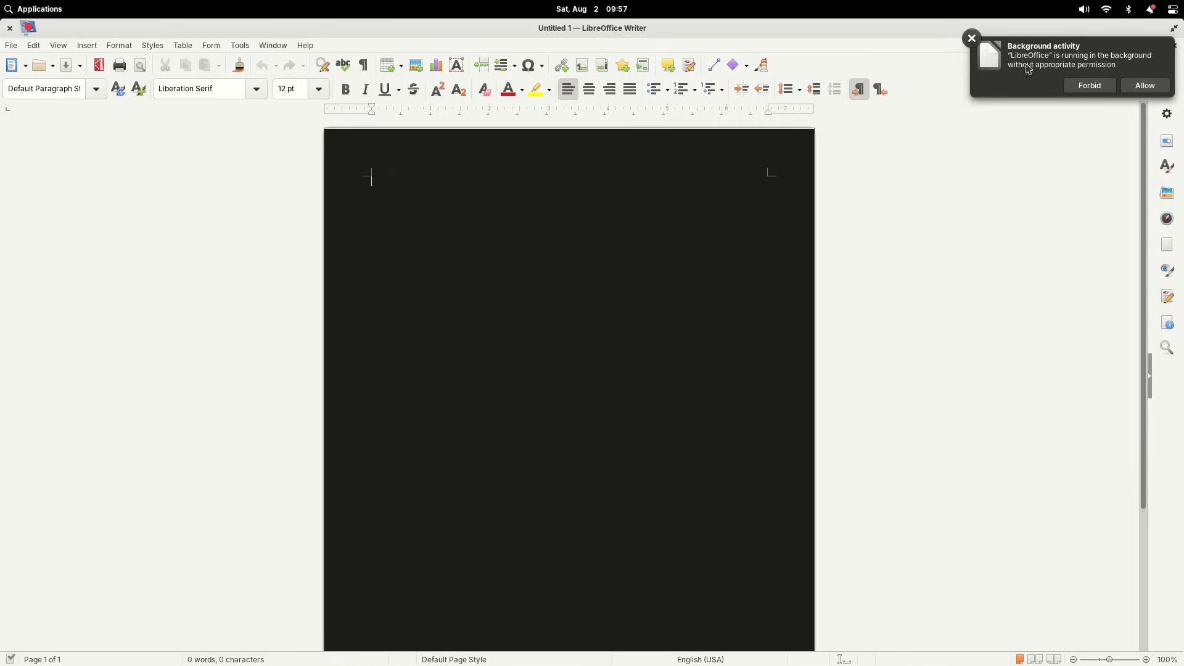
mouse_move(1073, 65)
left_click(1076, 55)
left_click(9, 27)
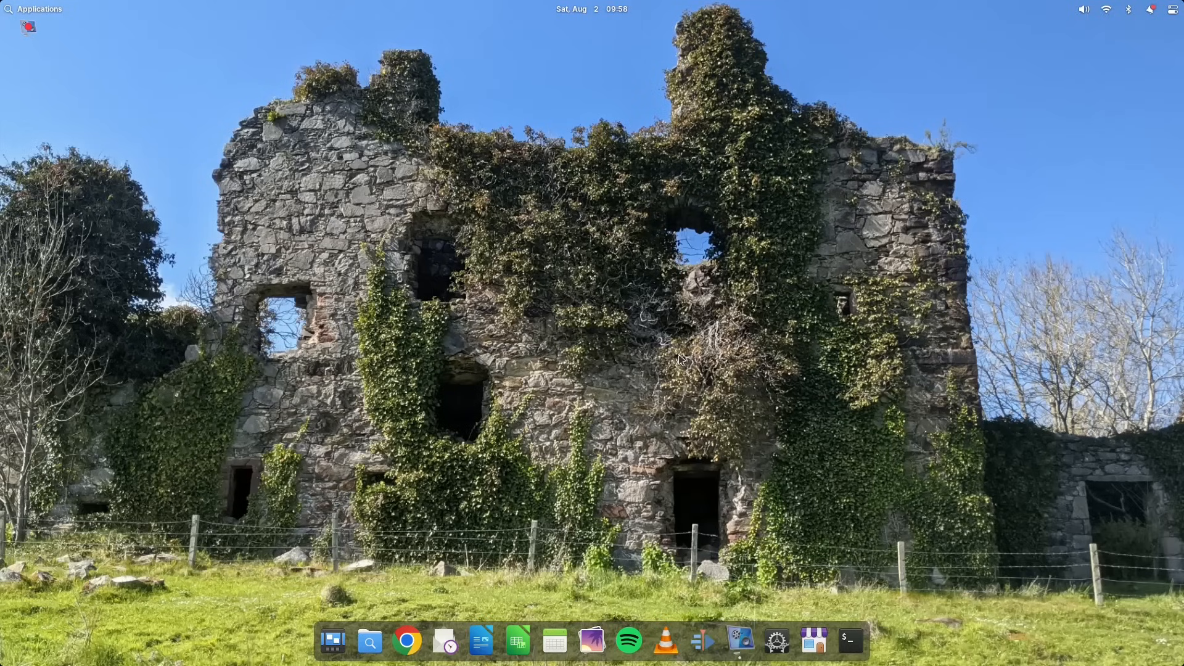
- Relaunch Writer from the dock and quit LibreOffice completely via File > Exit
left_click(481, 642)
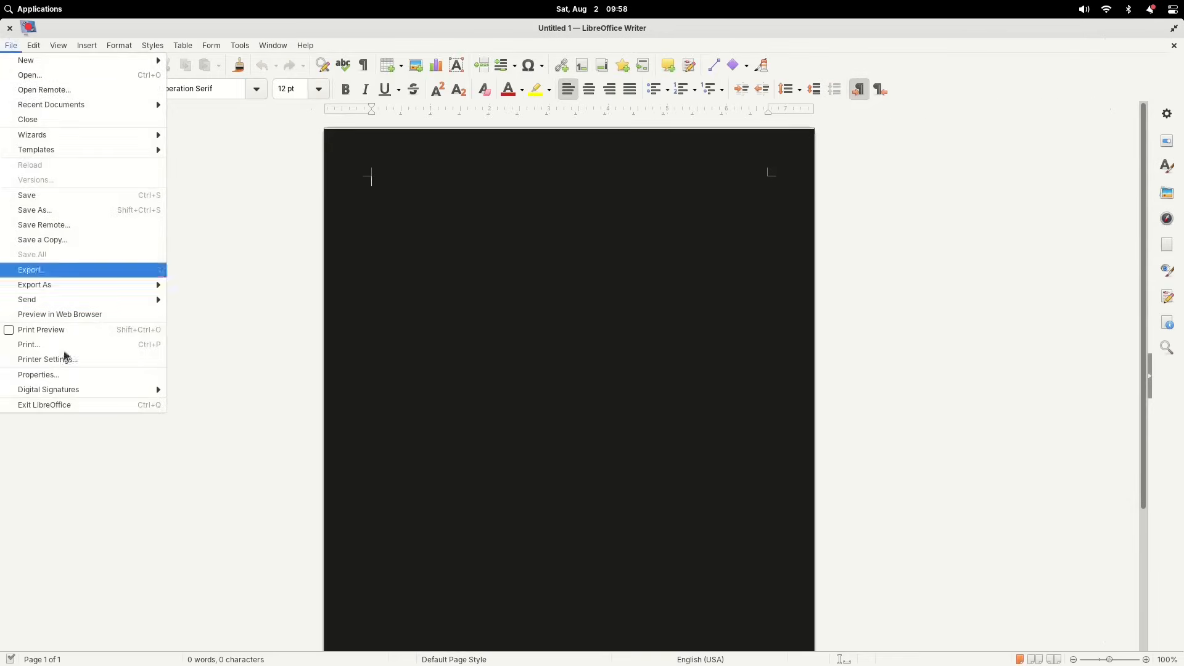
left_click(44, 403)
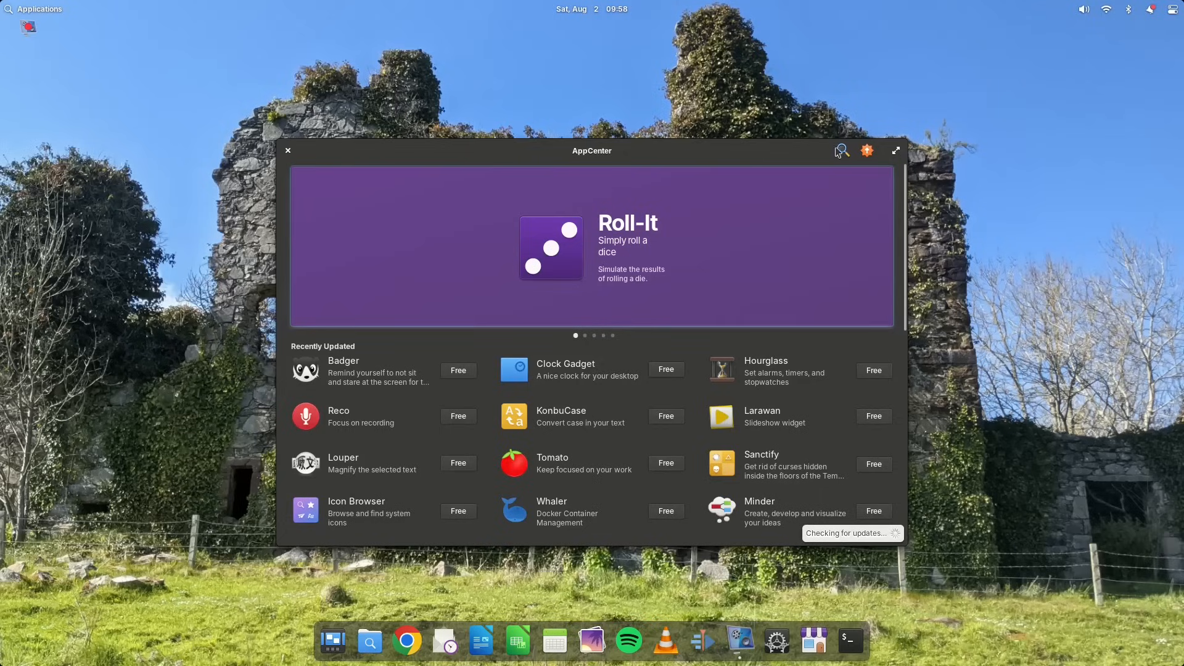
left_click(841, 150)
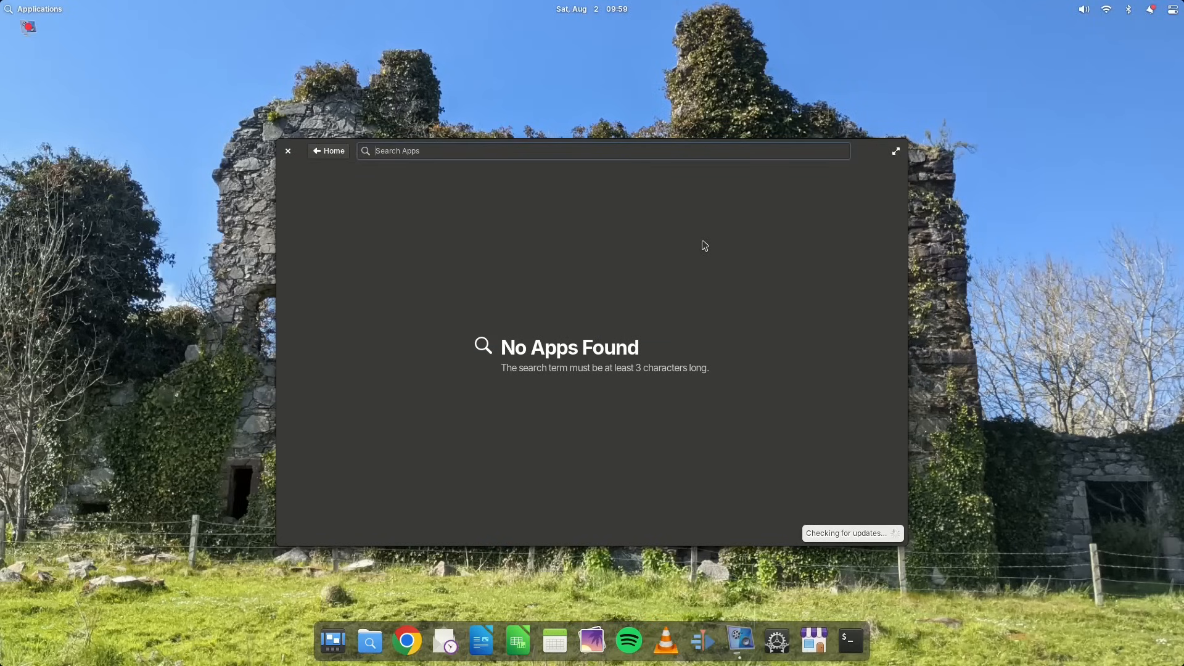
type("ope")
type("nshot")
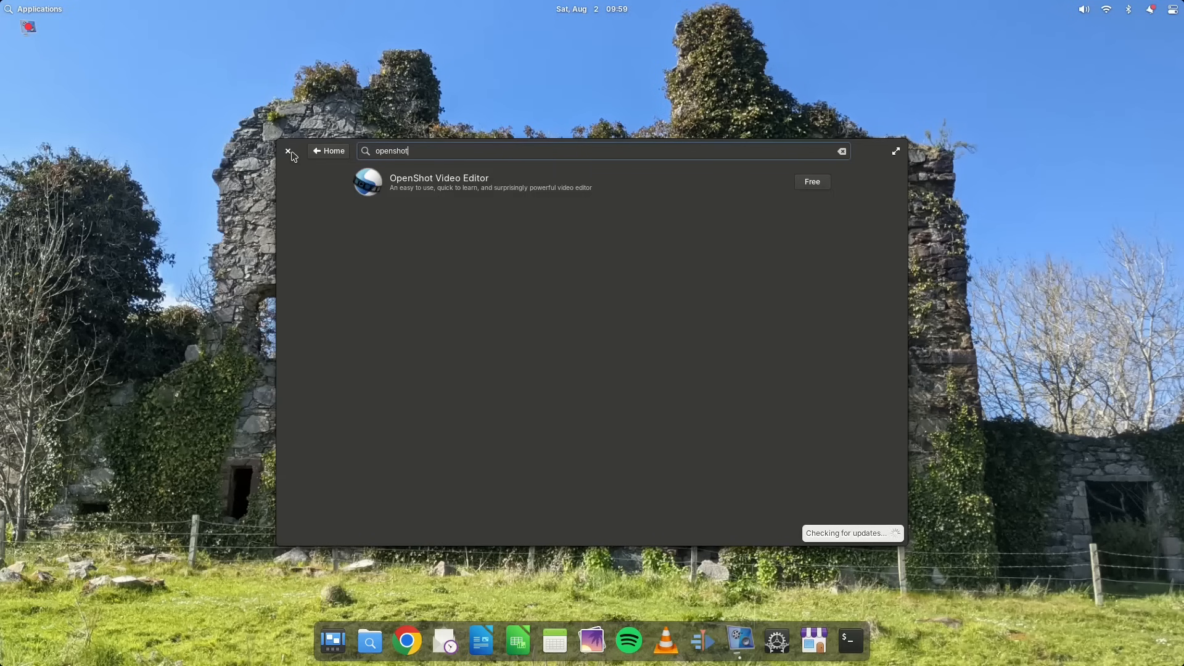
left_click(289, 151)
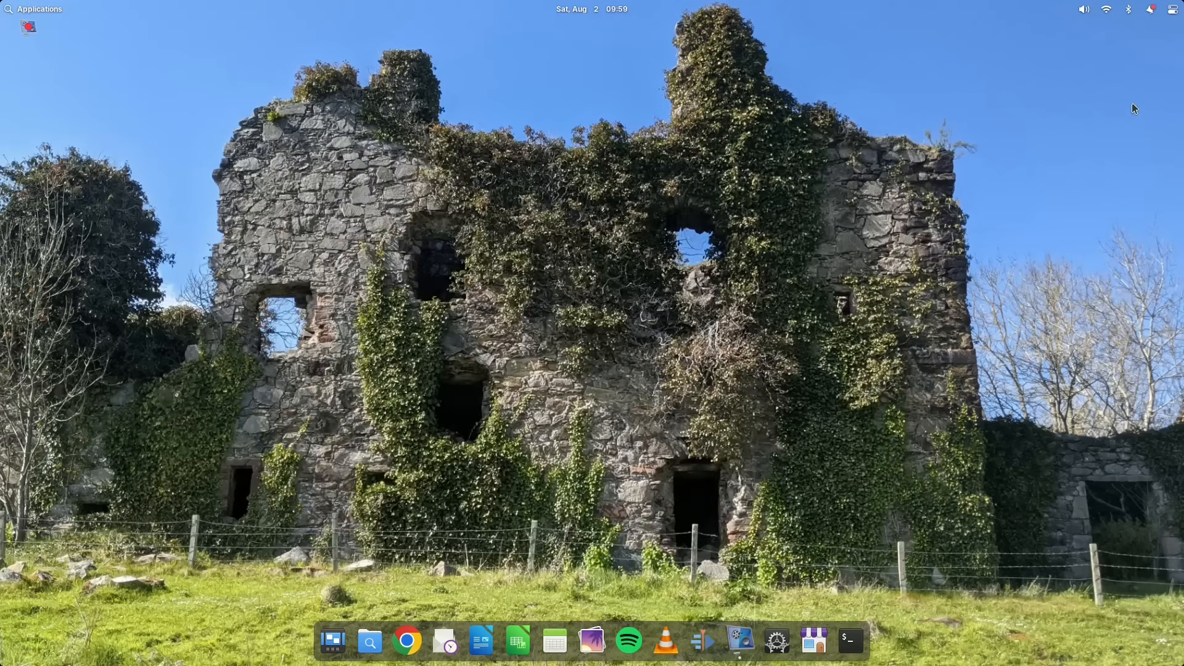
left_click(1109, 9)
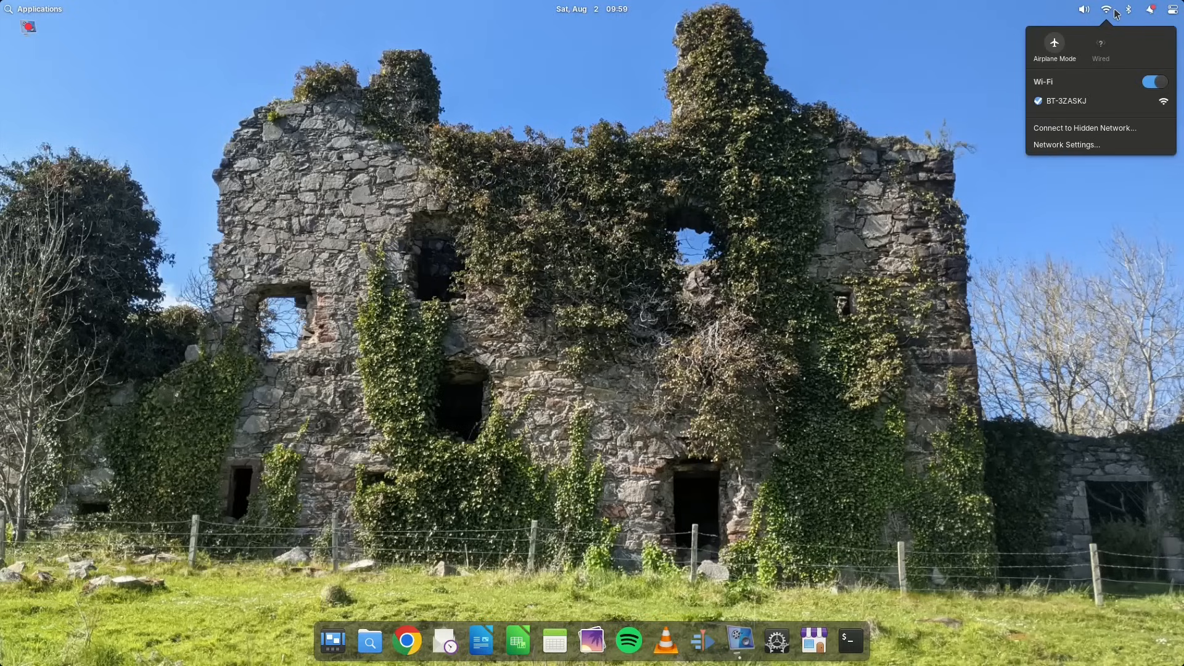
mouse_move(1128, 9)
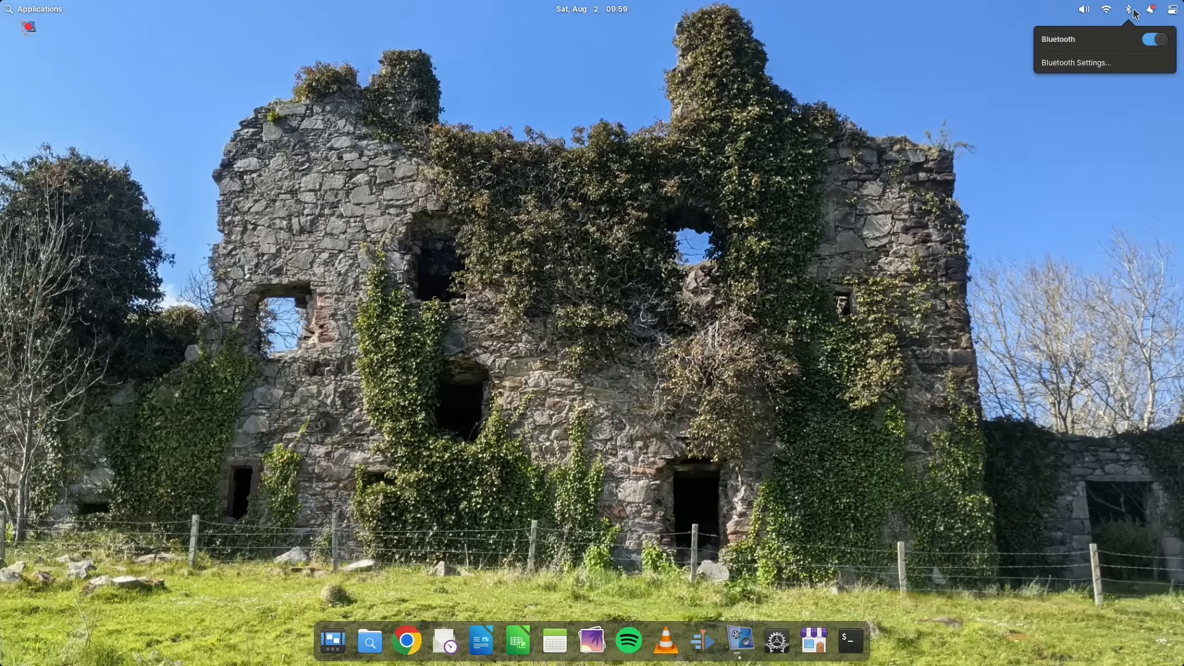
left_click(773, 164)
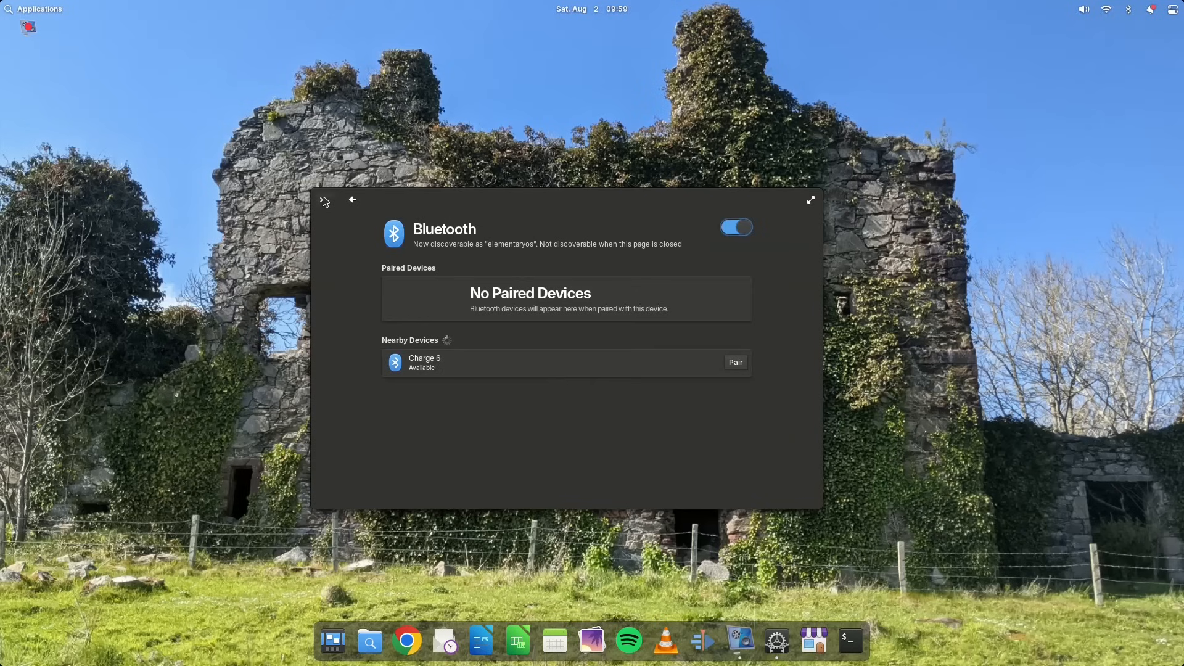
left_click(325, 201)
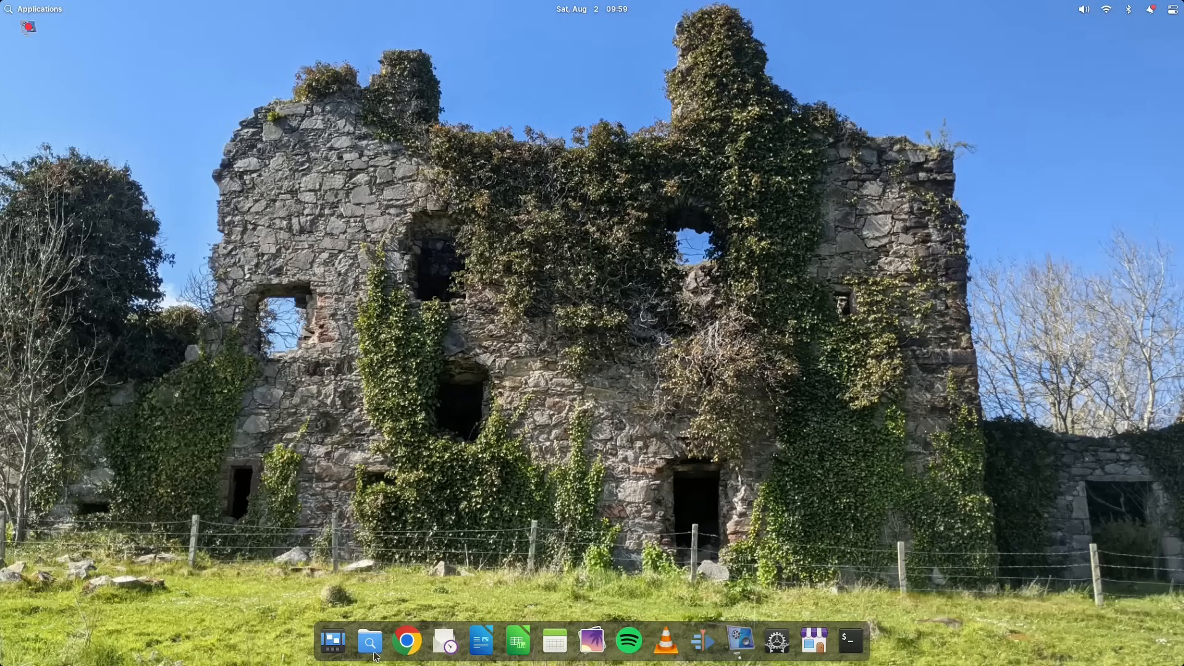
left_click(34, 9)
type("pr")
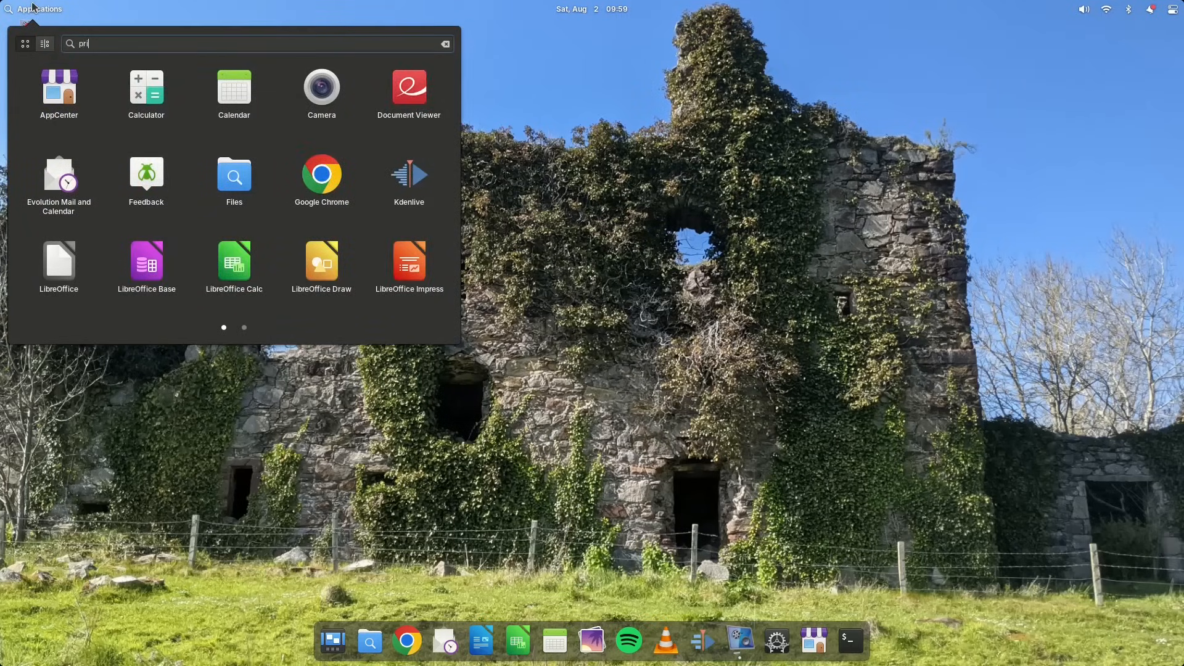
type("nt")
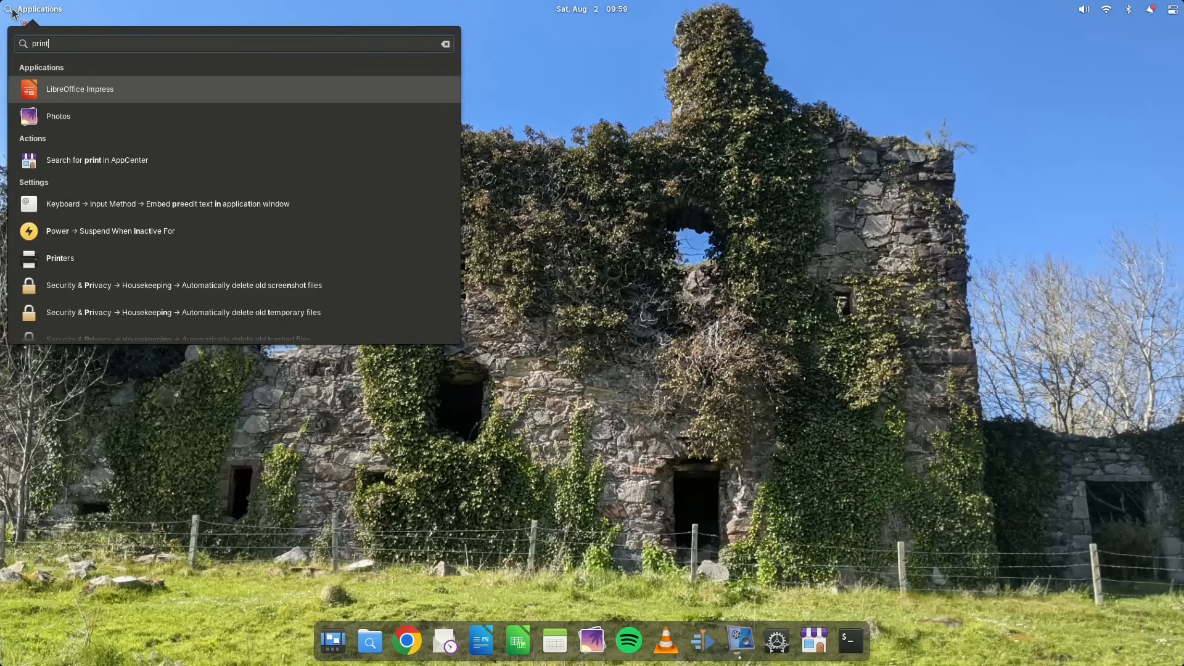
key("Down")
key("Down")
key("Down")
key("Down")
key("Return")
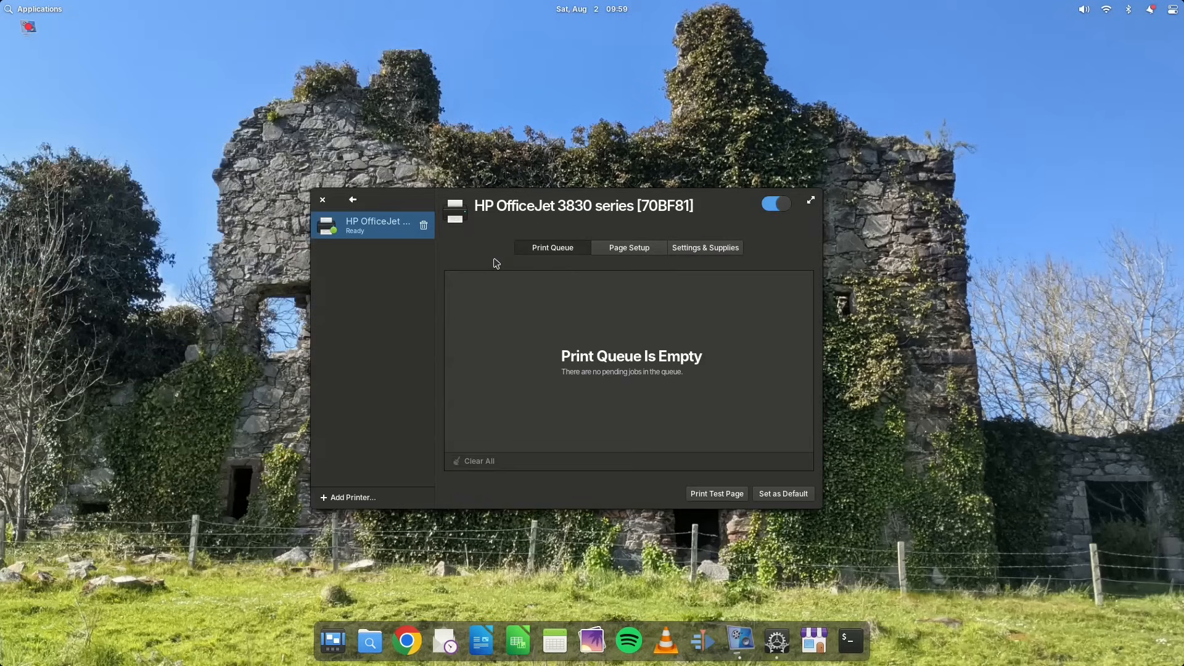
left_click(323, 201)
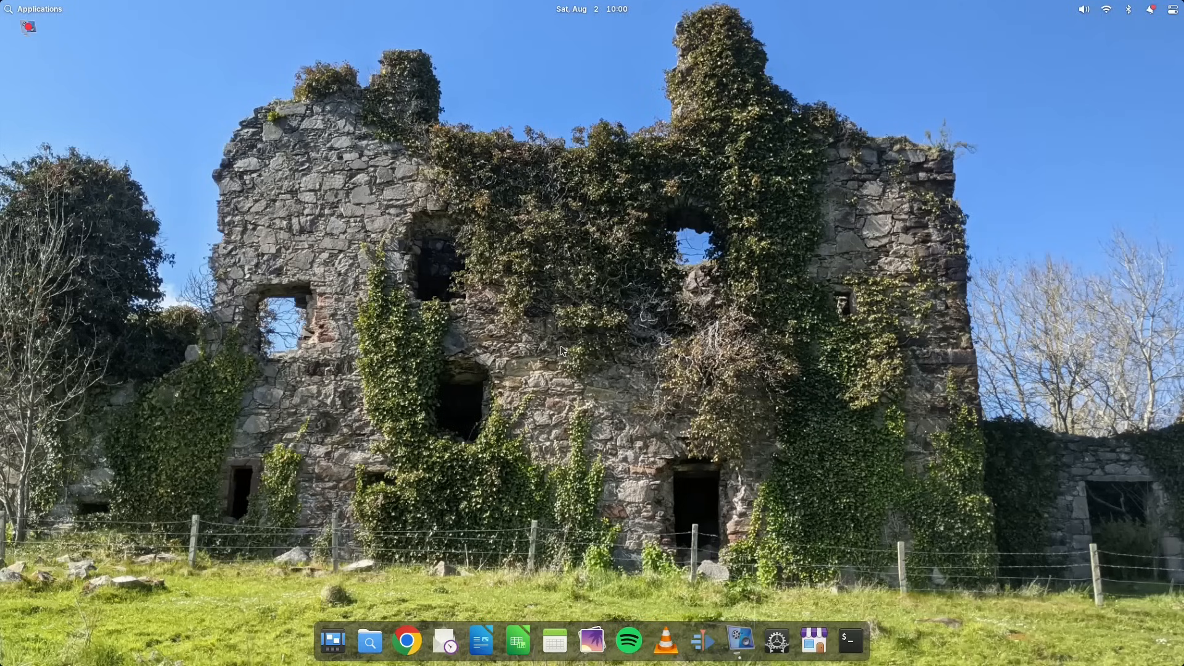
left_click(1176, 11)
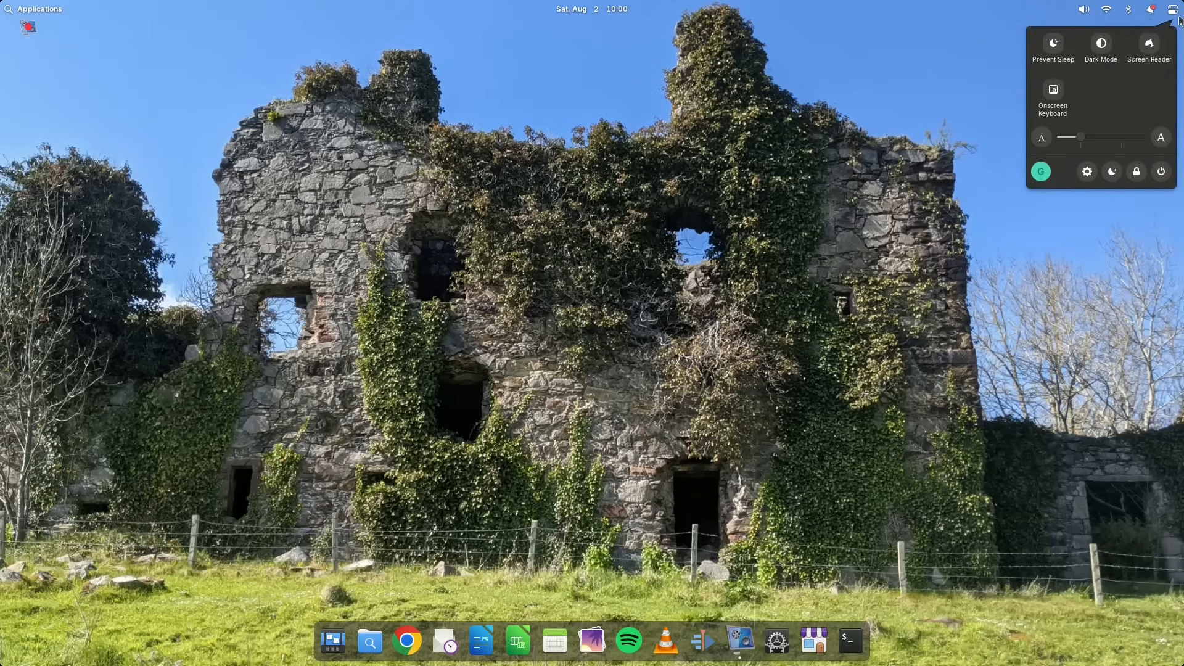
left_click(1106, 47)
left_click(1107, 47)
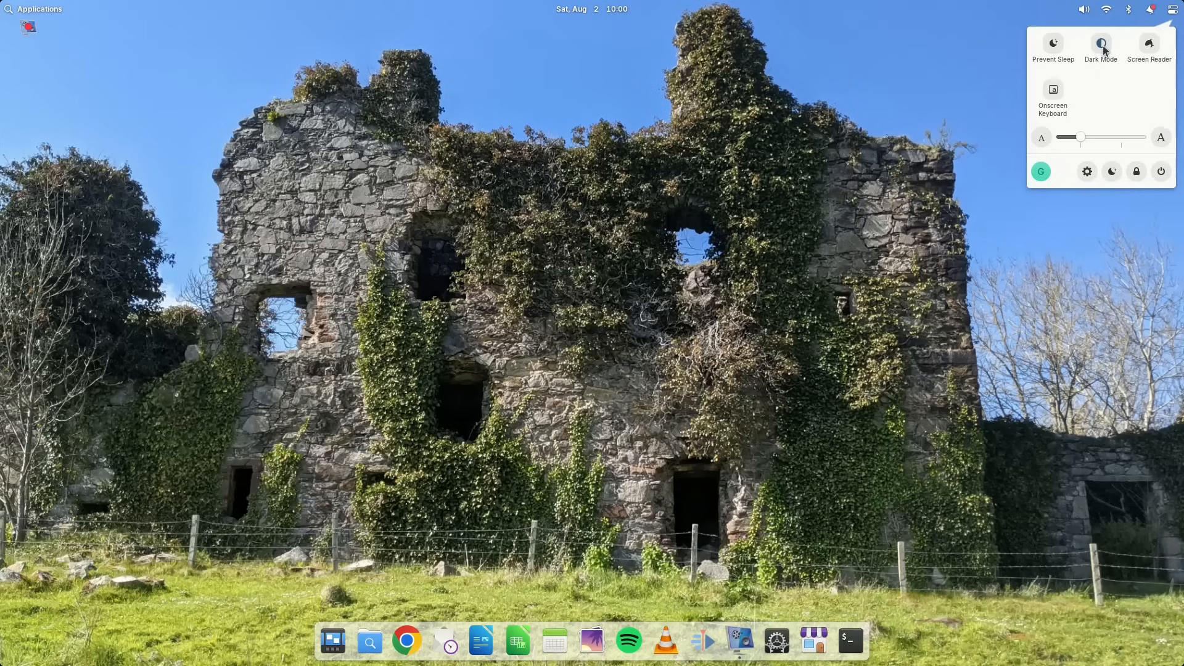
left_click(1107, 49)
left_click(831, 218)
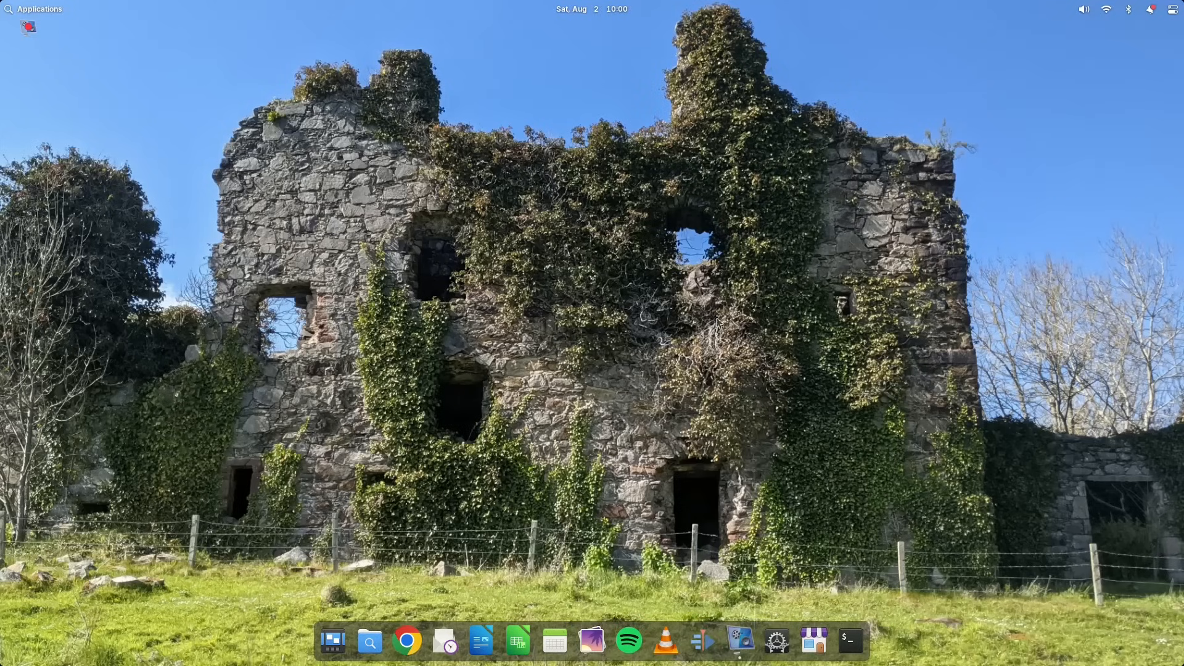
left_click(478, 640)
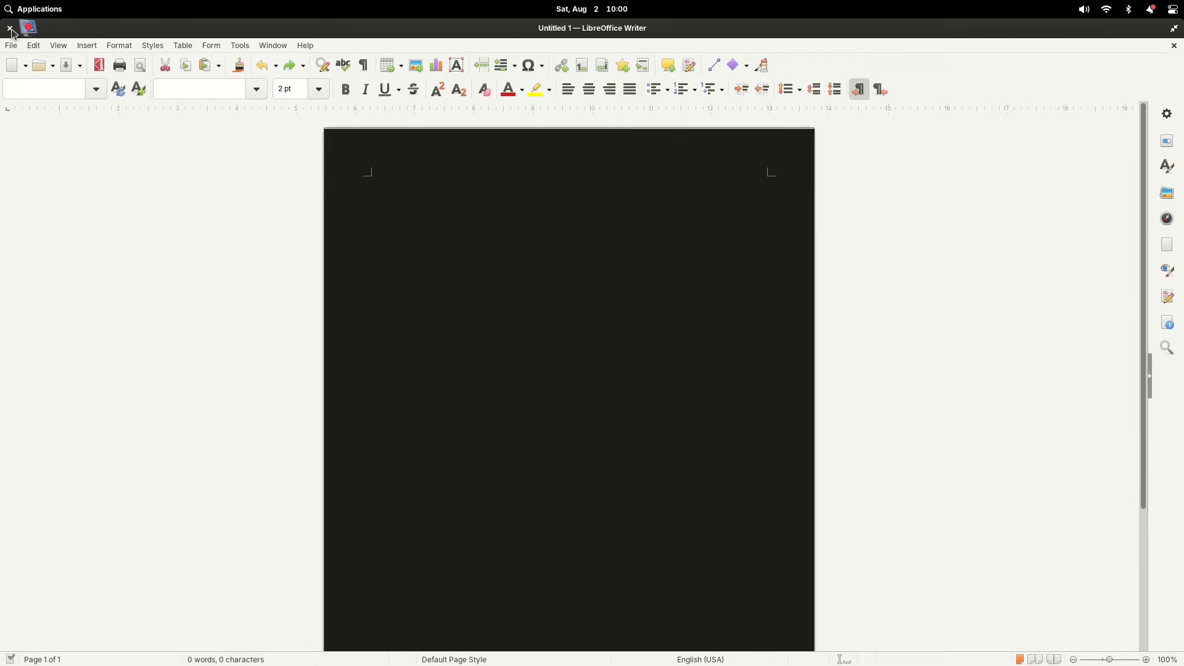
left_click(10, 28)
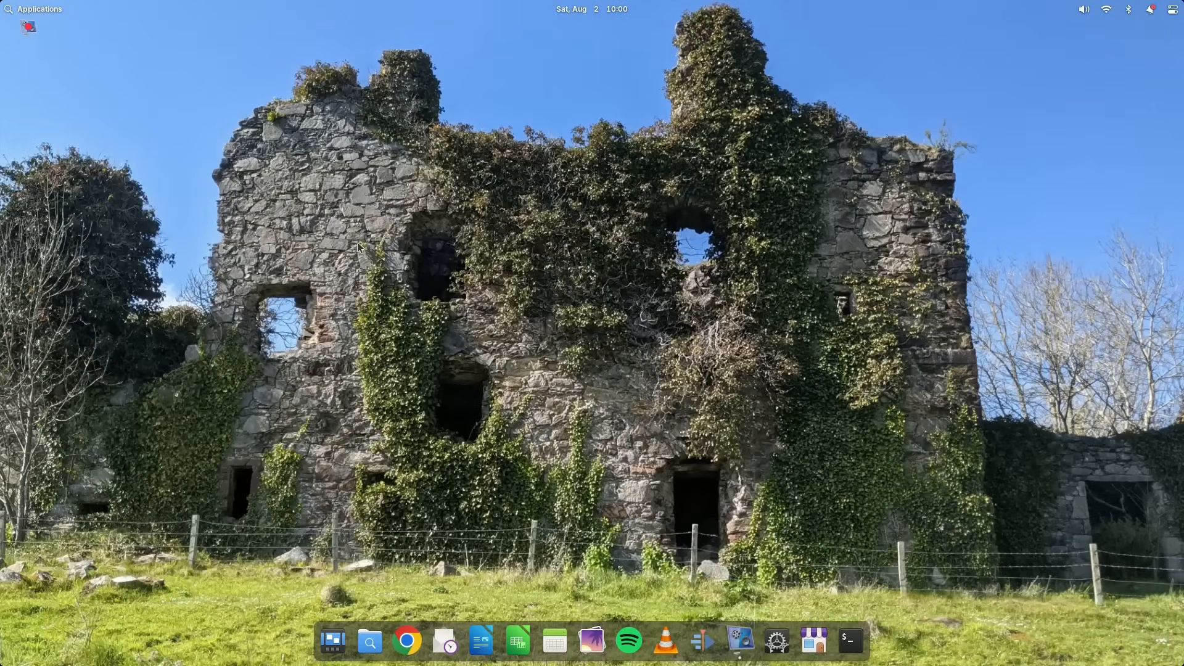
- Launch System Settings and choose a new desktop wallpaper on the Desktop page
left_click(779, 640)
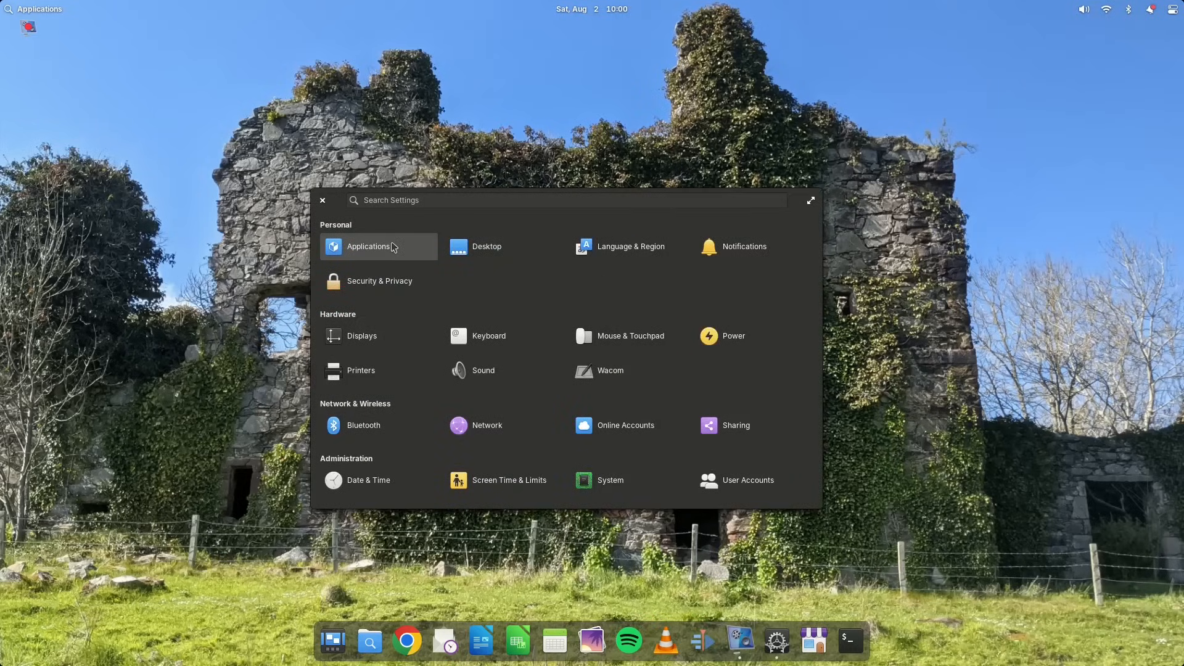
left_click(491, 252)
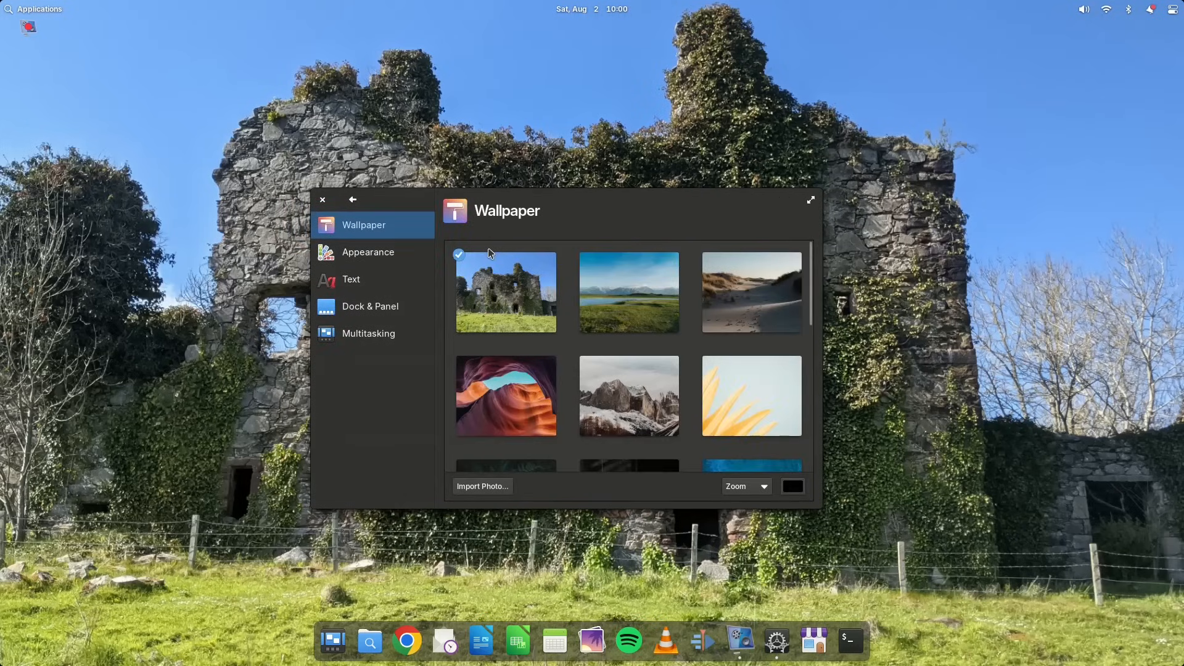
scroll(647, 324, "down", 2)
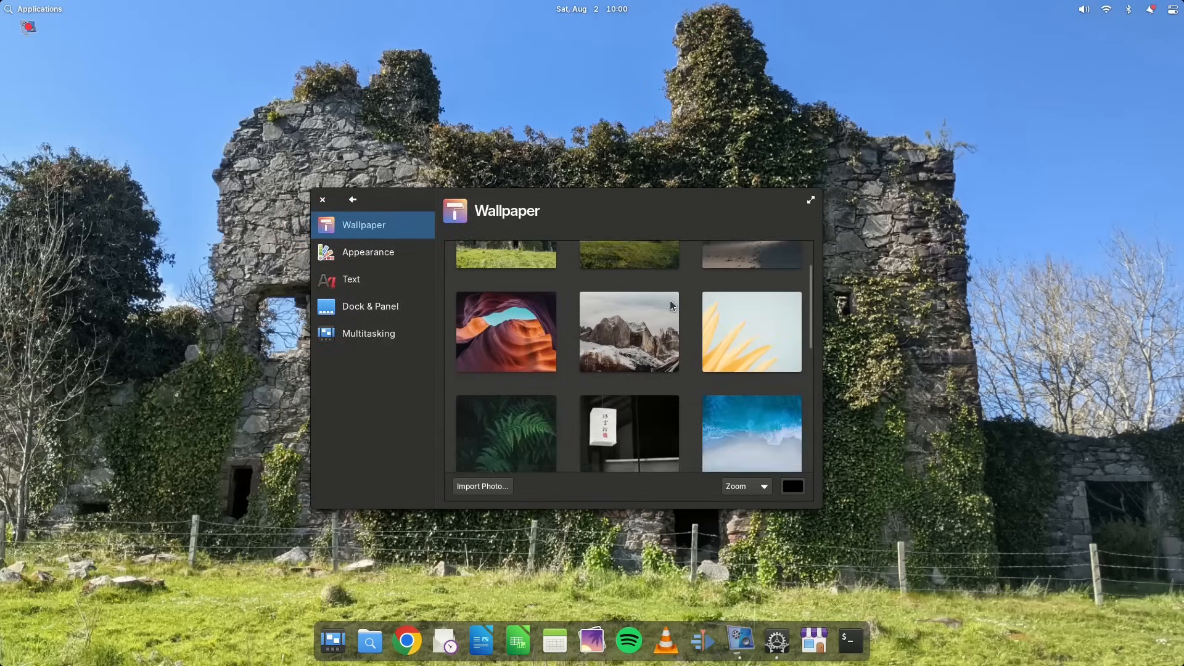
scroll(657, 316, "down", 2)
scroll(672, 306, "down", 2)
scroll(672, 305, "down", 2)
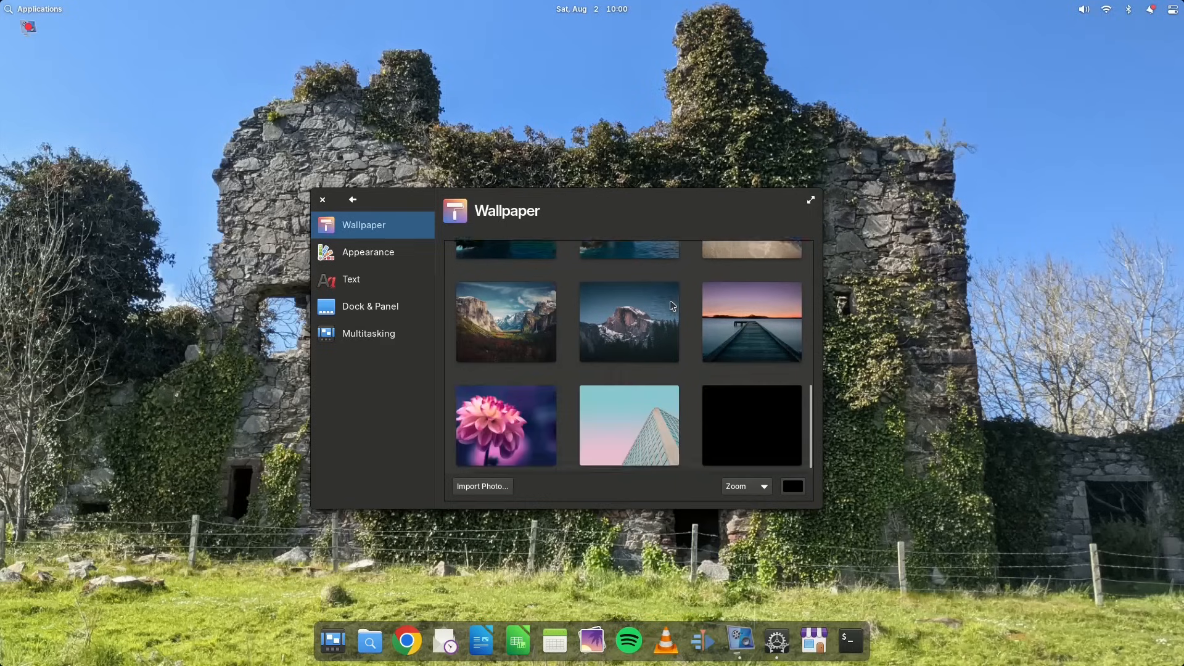
scroll(672, 306, "up", 2)
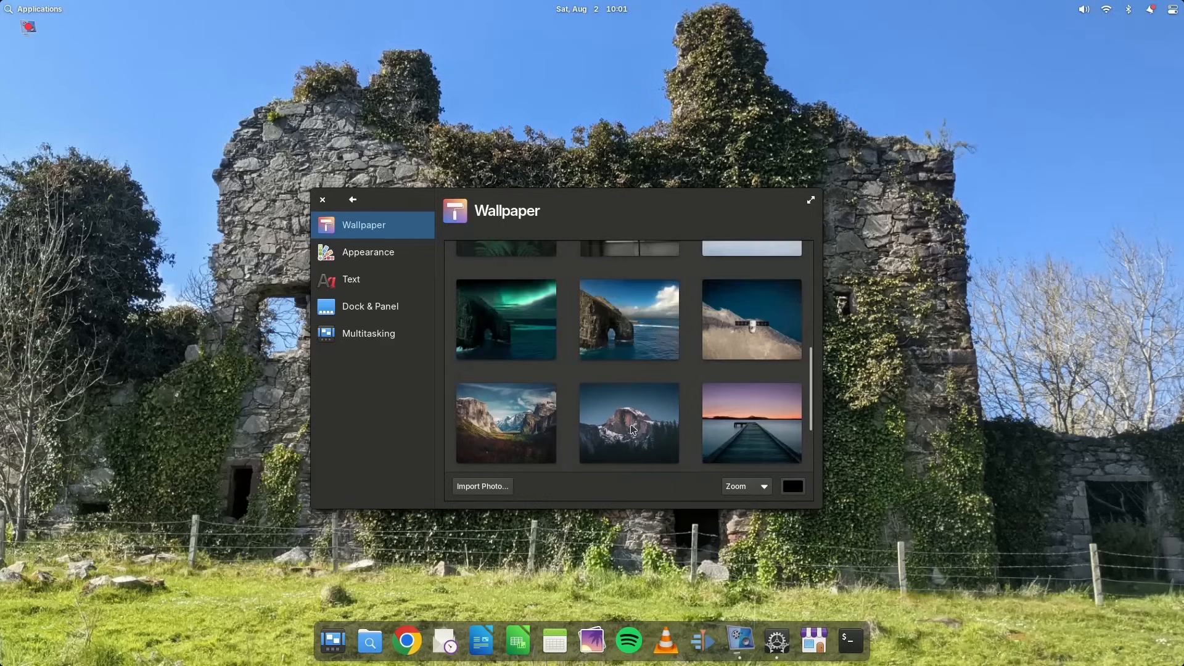
left_click(633, 426)
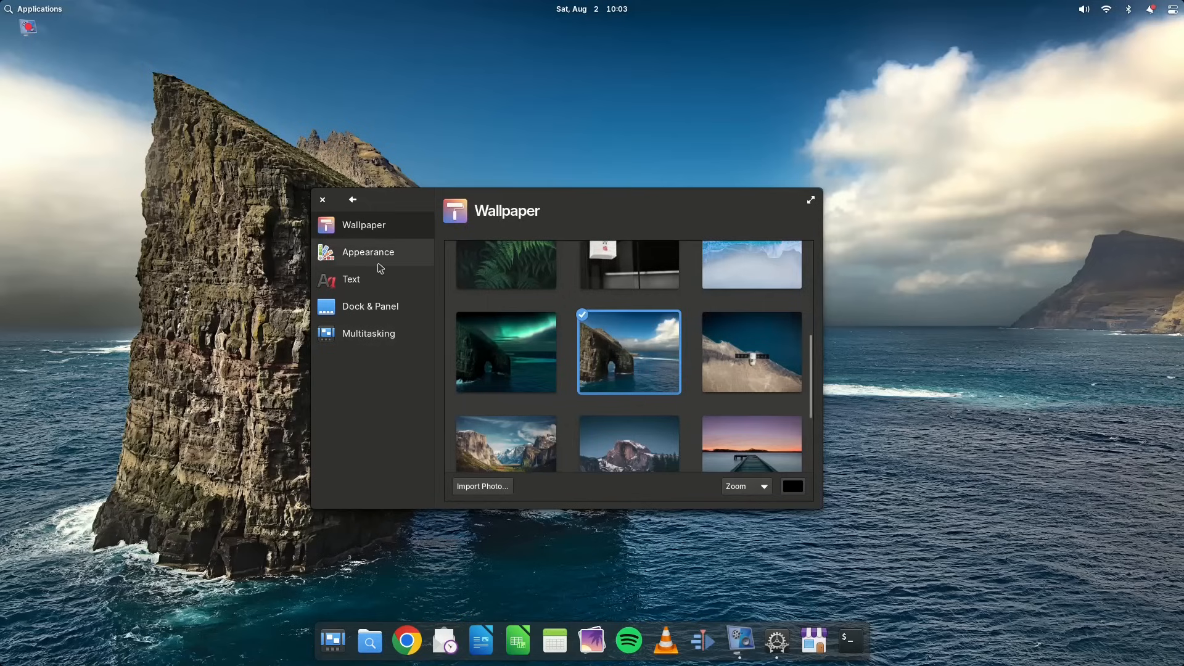
- On Appearance, switch on Reduce Motion and Always Show Scrollbars, then close settings
left_click(368, 252)
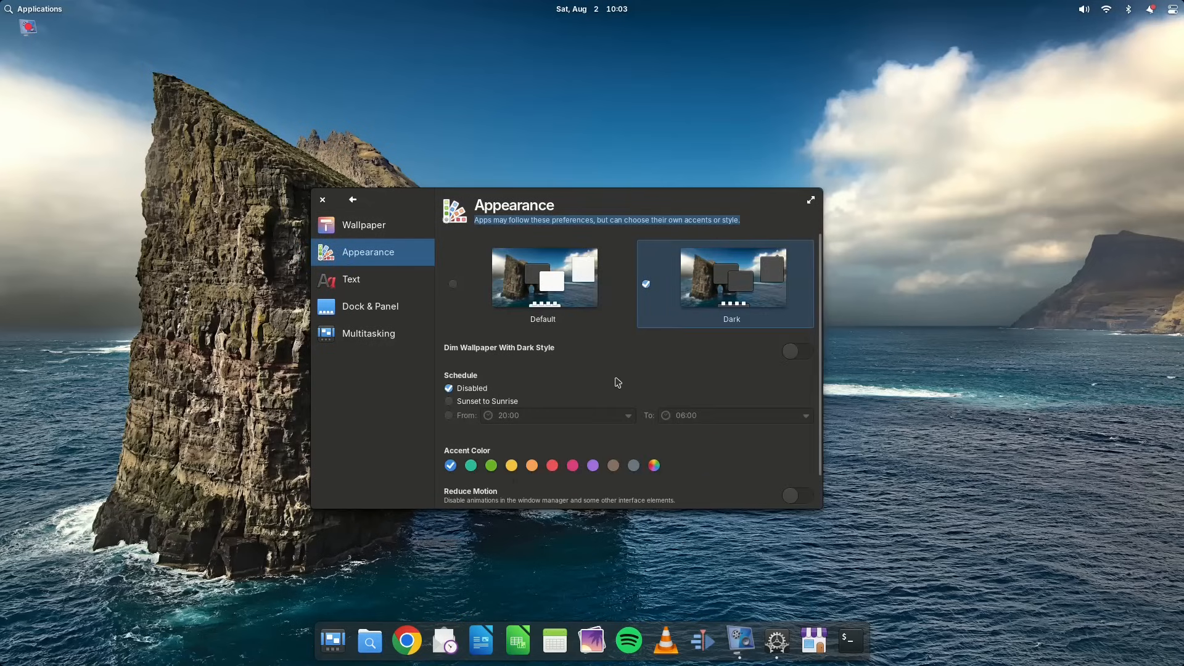
scroll(604, 404, "down", 1)
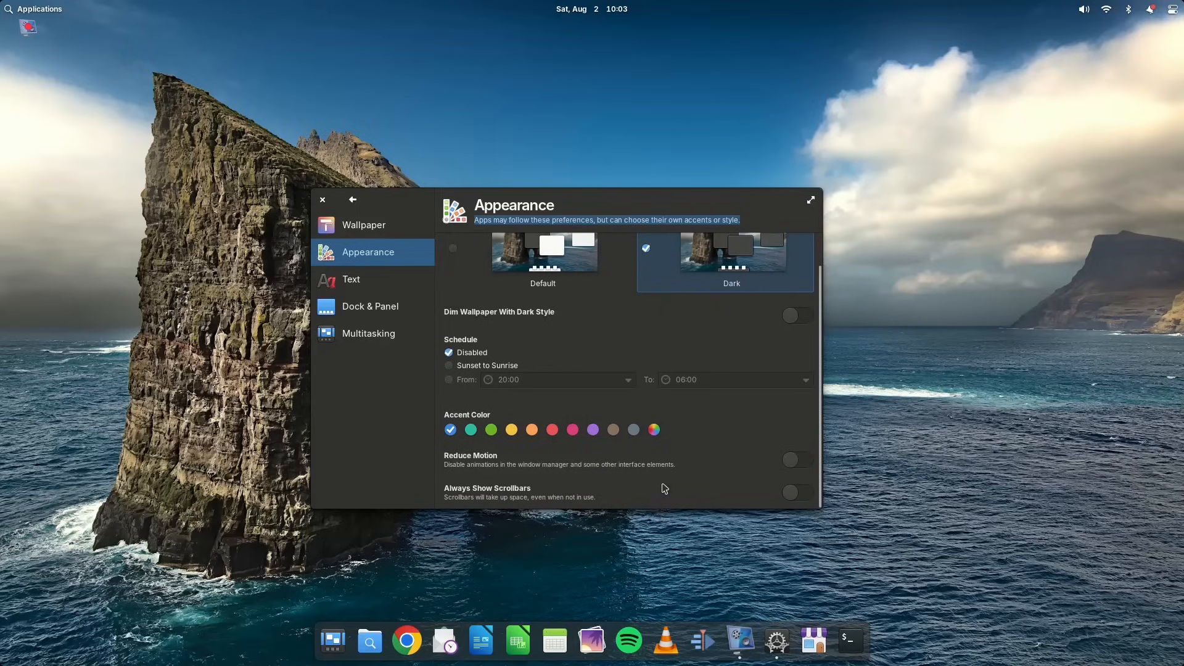
left_click(794, 460)
left_click(793, 492)
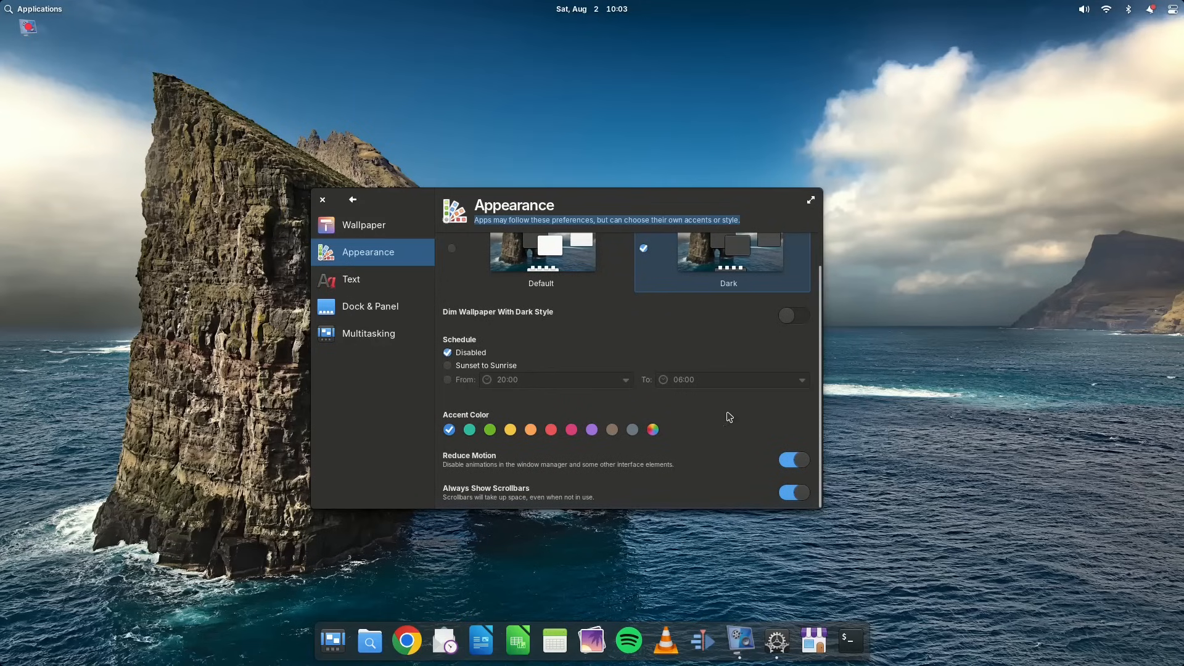
left_click(323, 200)
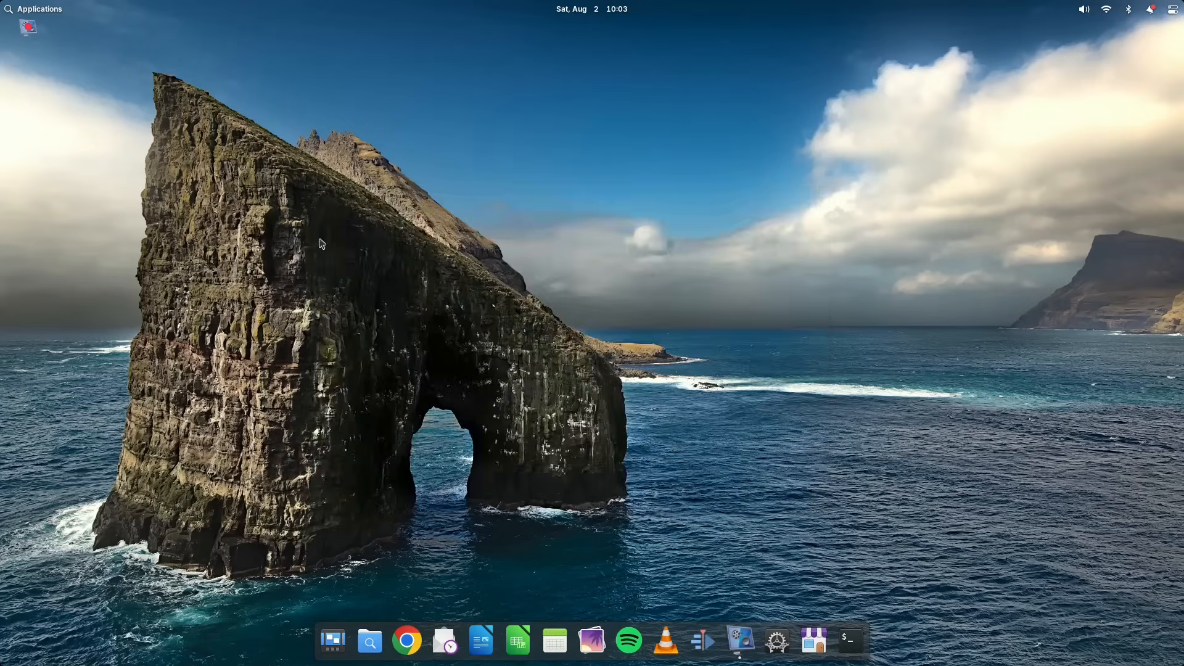
- Launch a blank Writer document, close it, and bring up the desktop's right-click menu
left_click(481, 640)
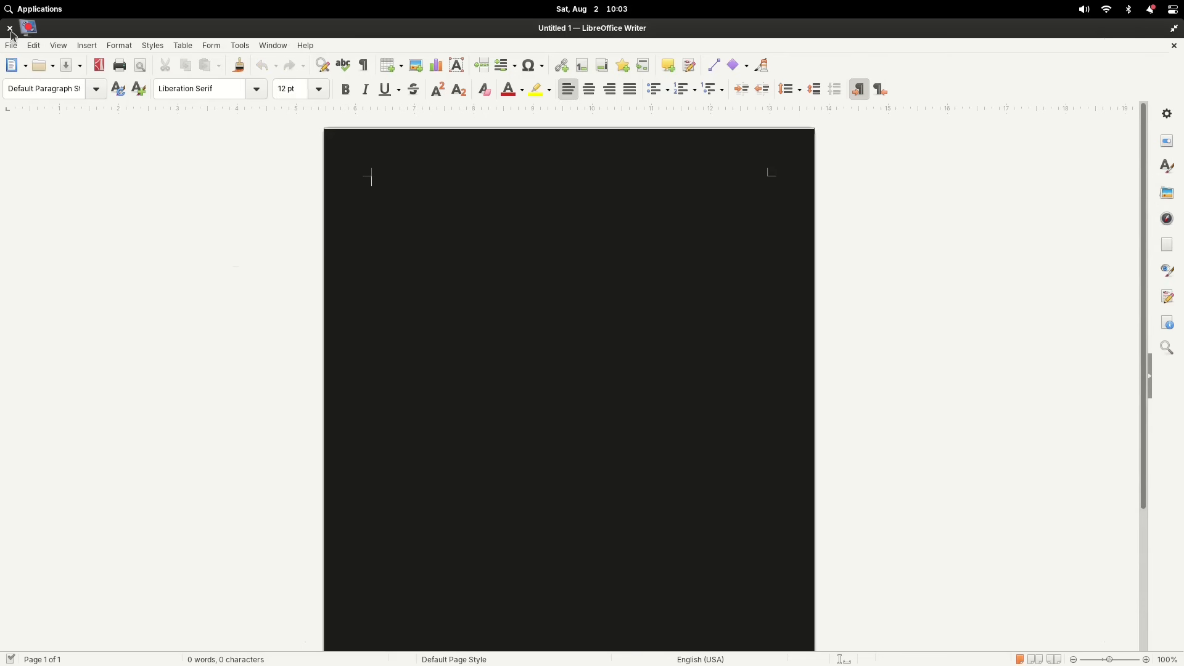
left_click(9, 28)
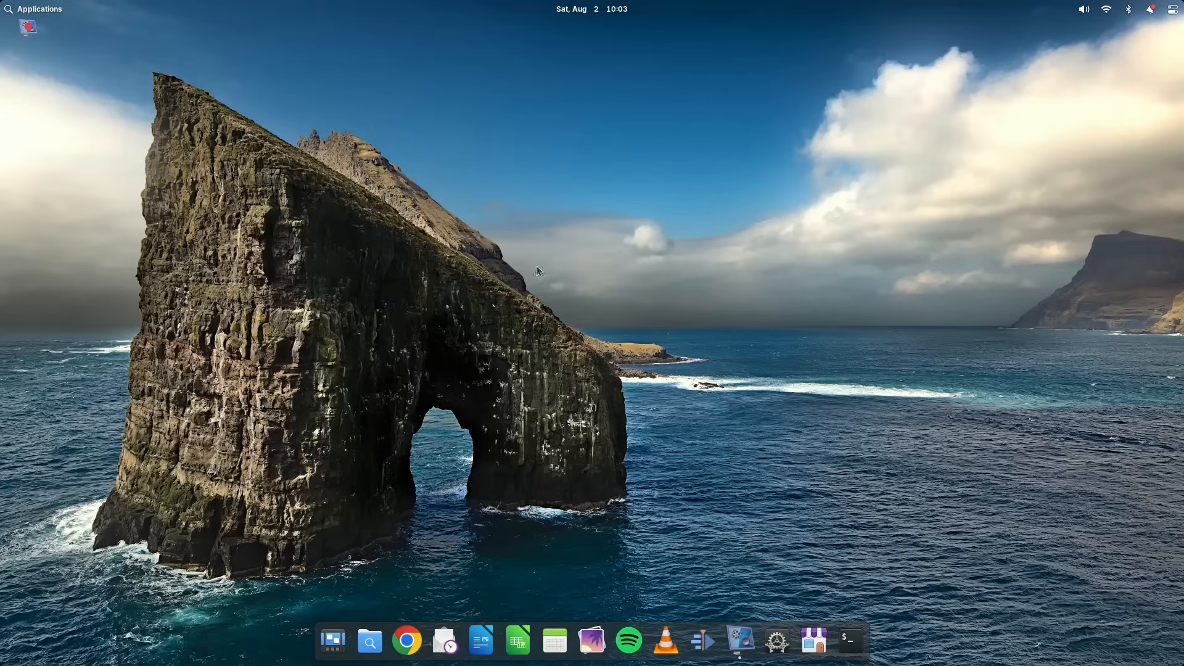
right_click(502, 275)
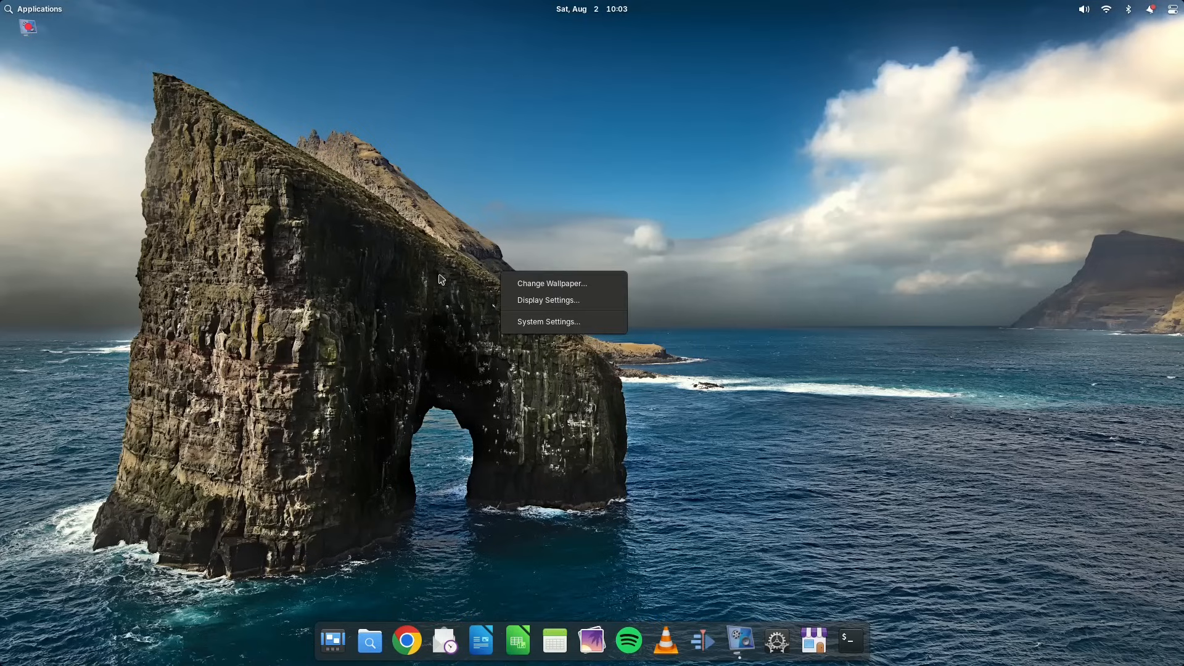
- Go to Display Settings, back to the overview, then into the Desktop wallpaper page
left_click(582, 306)
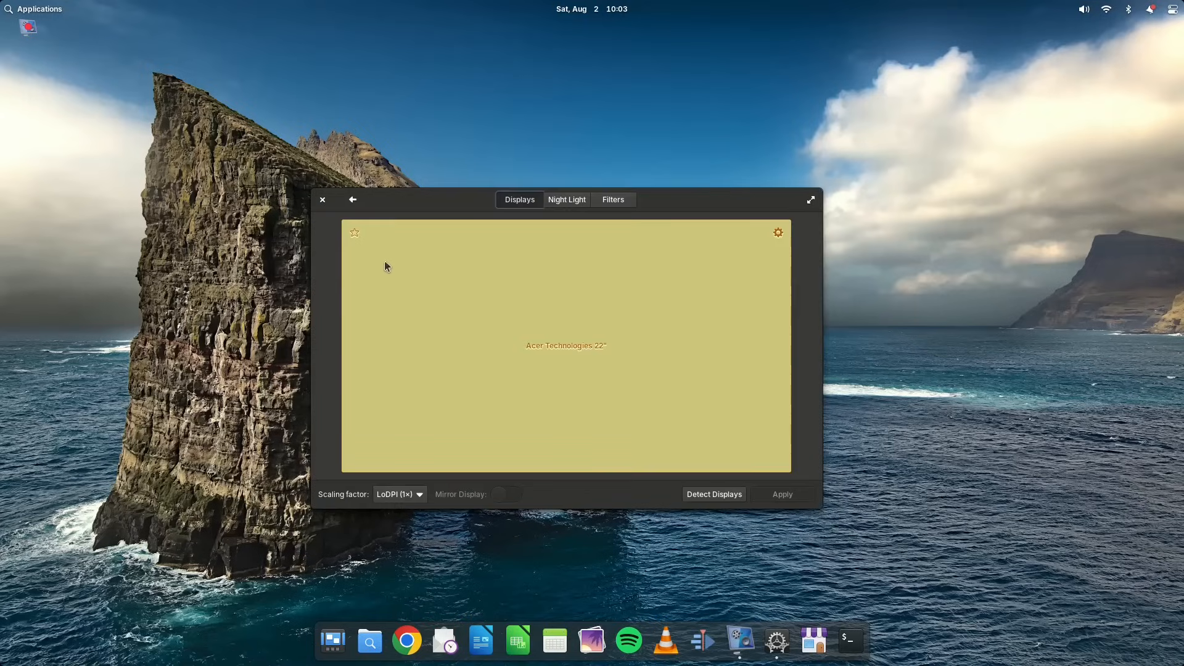
left_click(355, 200)
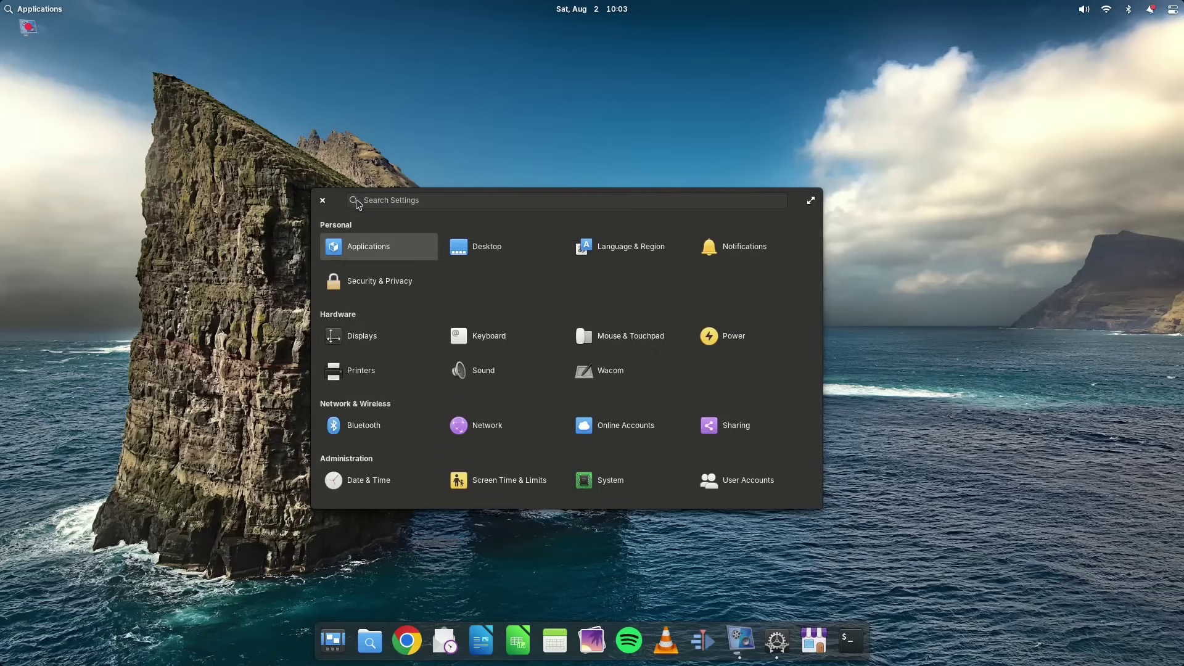
left_click(466, 245)
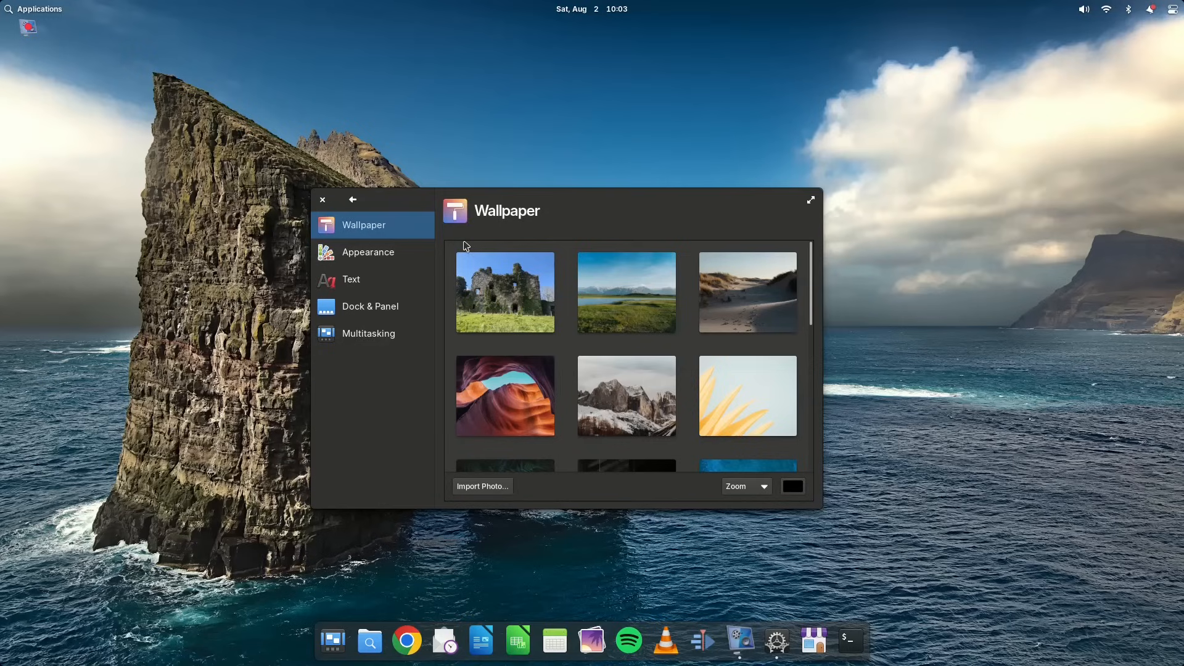
- On Appearance, turn Reduce Motion back off and move to the Text settings
left_click(398, 254)
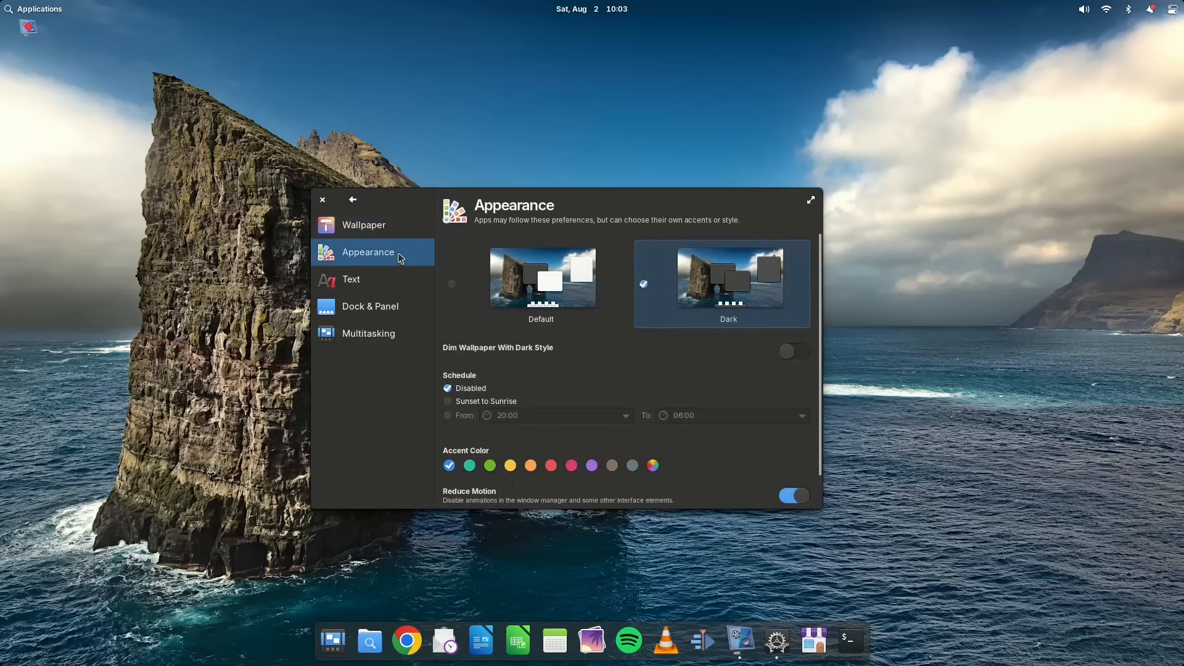
scroll(582, 371, "down", 1)
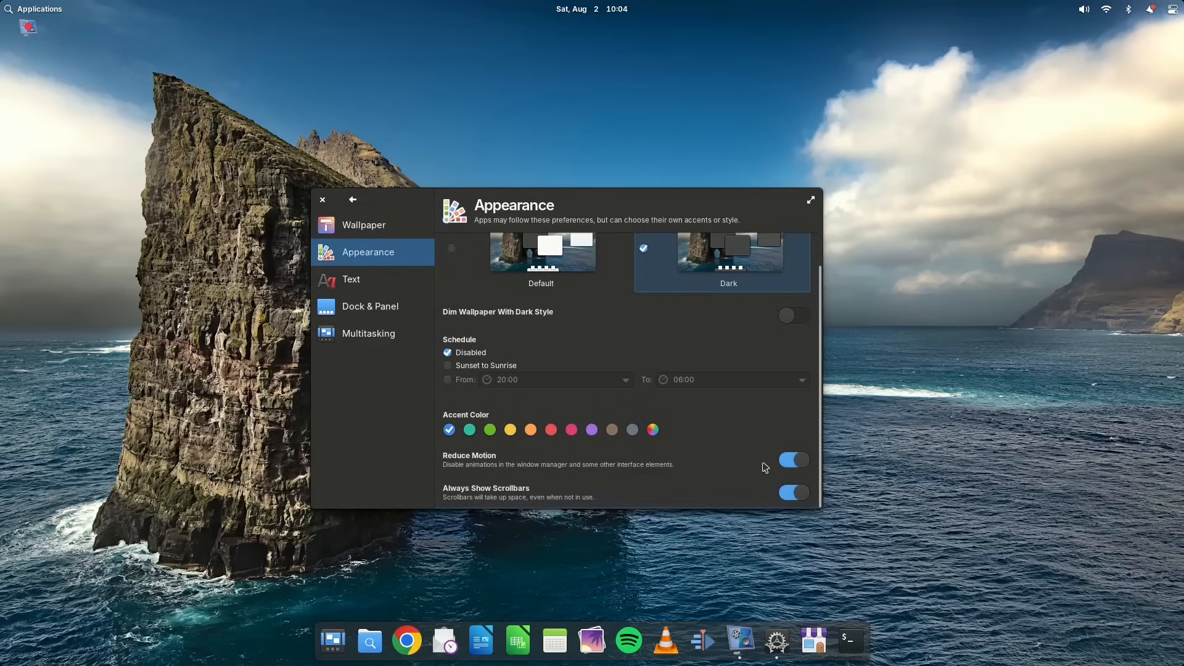
left_click(794, 461)
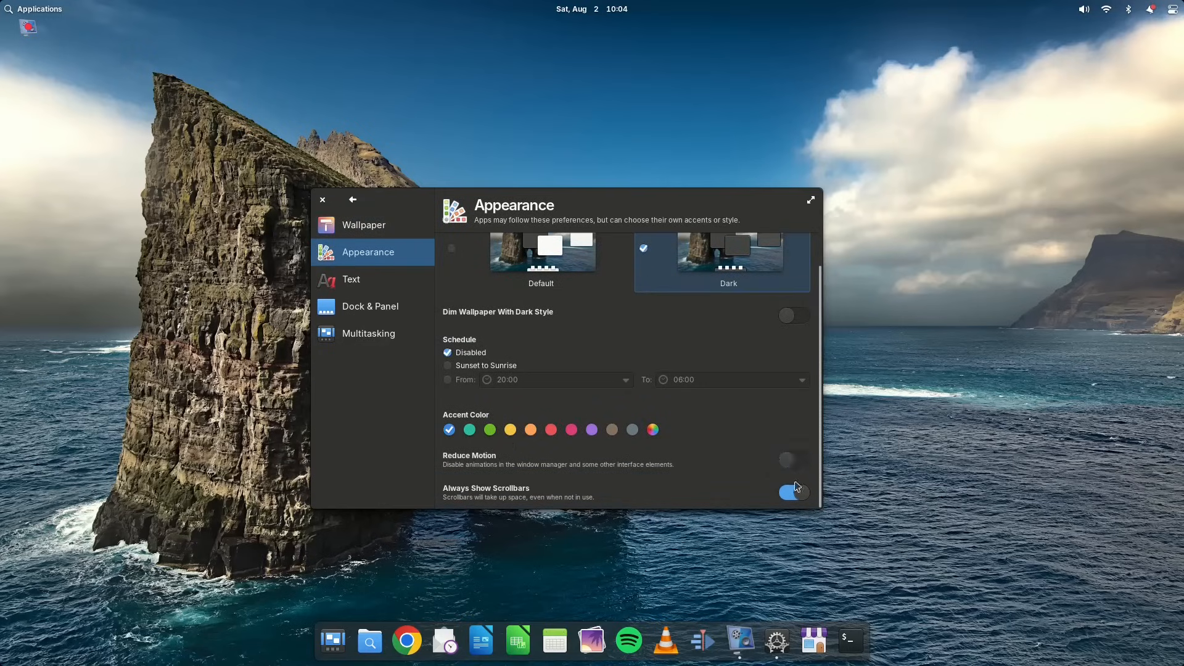
left_click(361, 280)
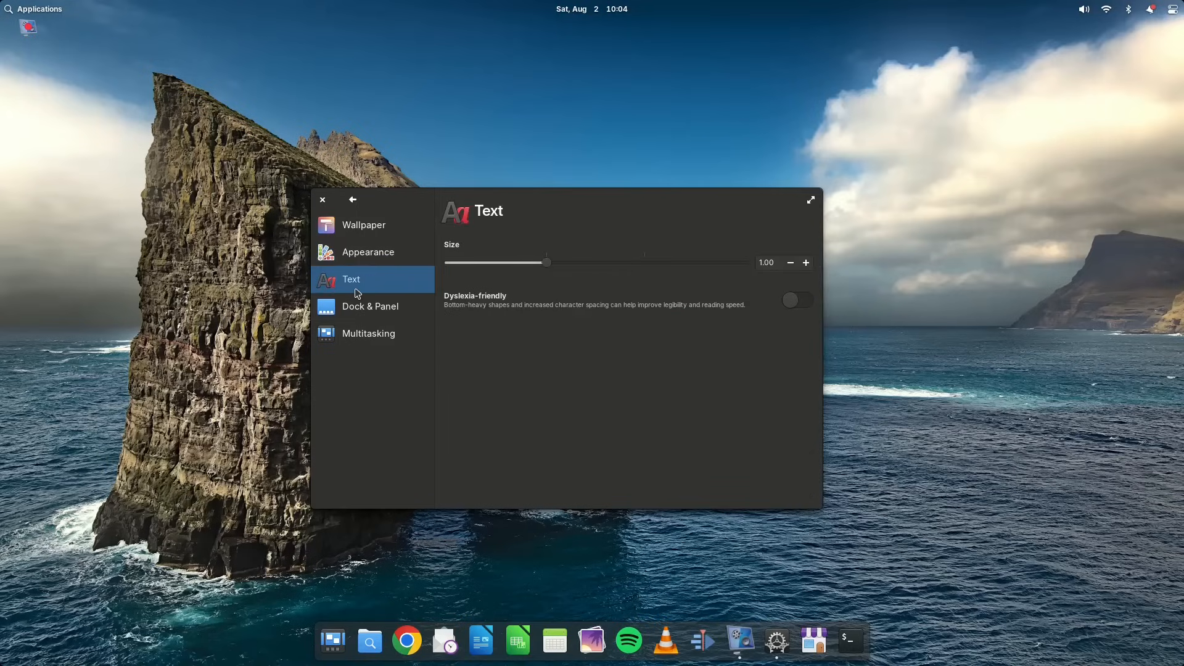
- In Dock & Panel, try small and large dock icons with Writer open, then settle on medium
left_click(368, 333)
left_click(370, 306)
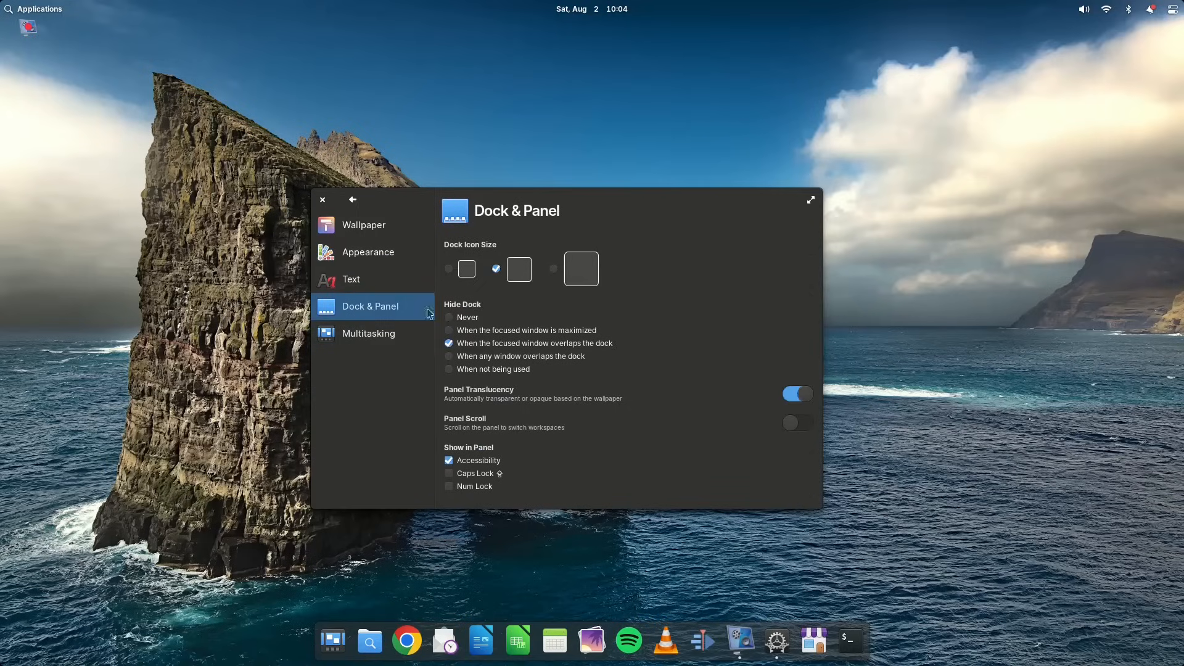
left_click(450, 268)
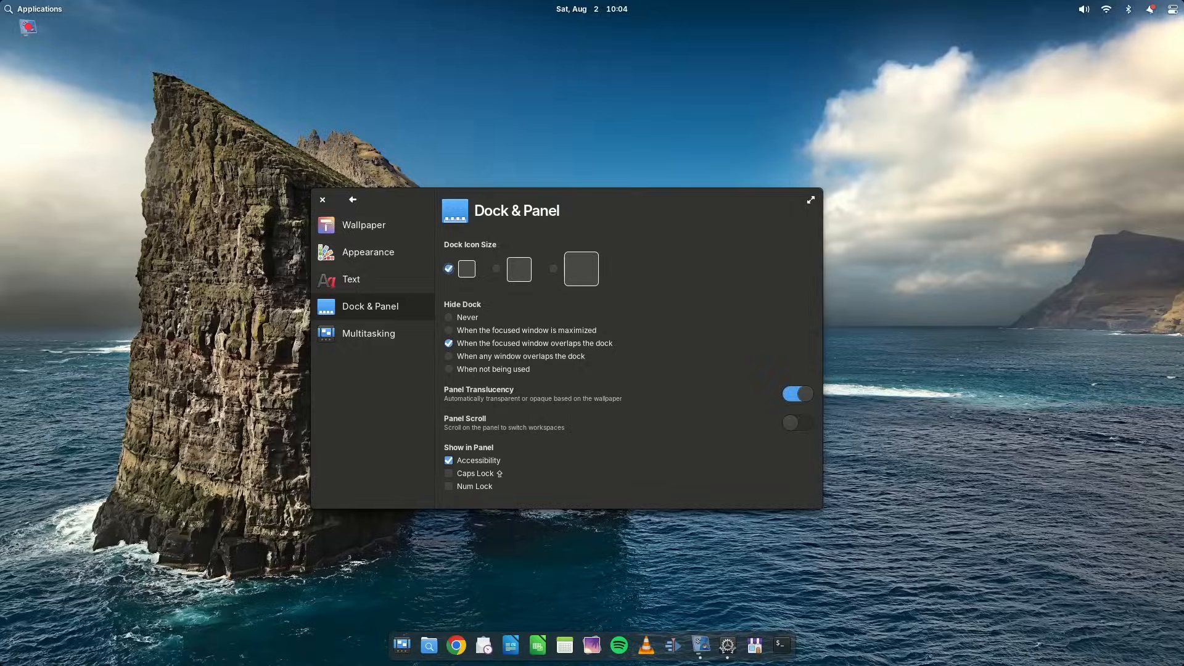
left_click(512, 645)
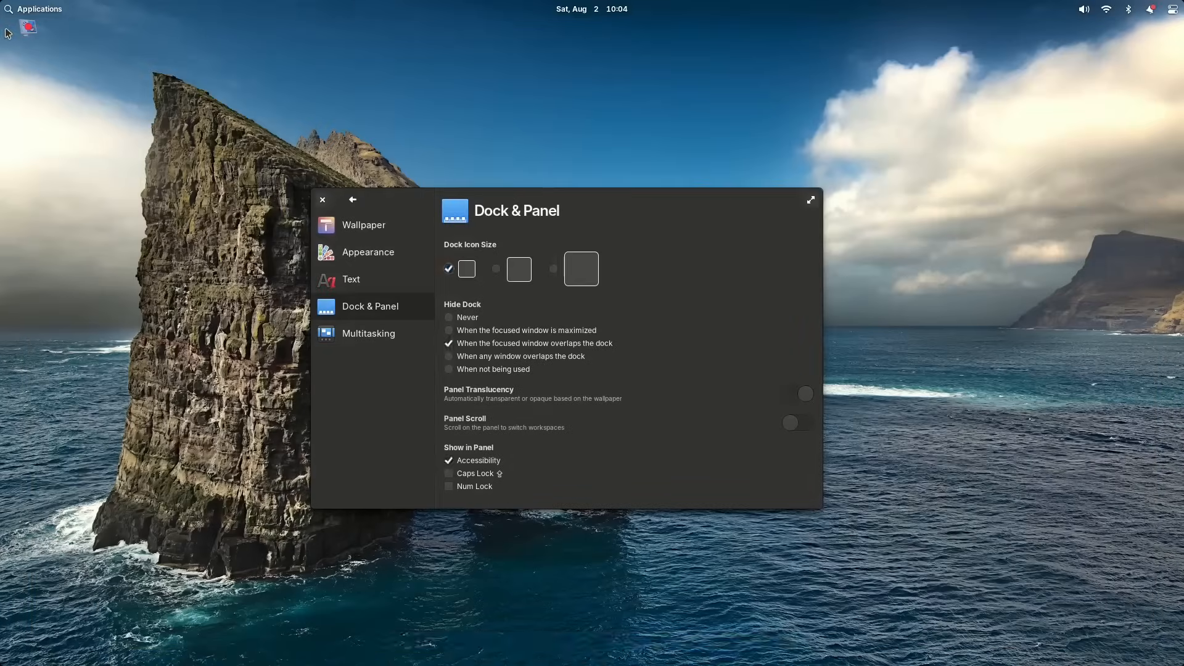
left_click(579, 271)
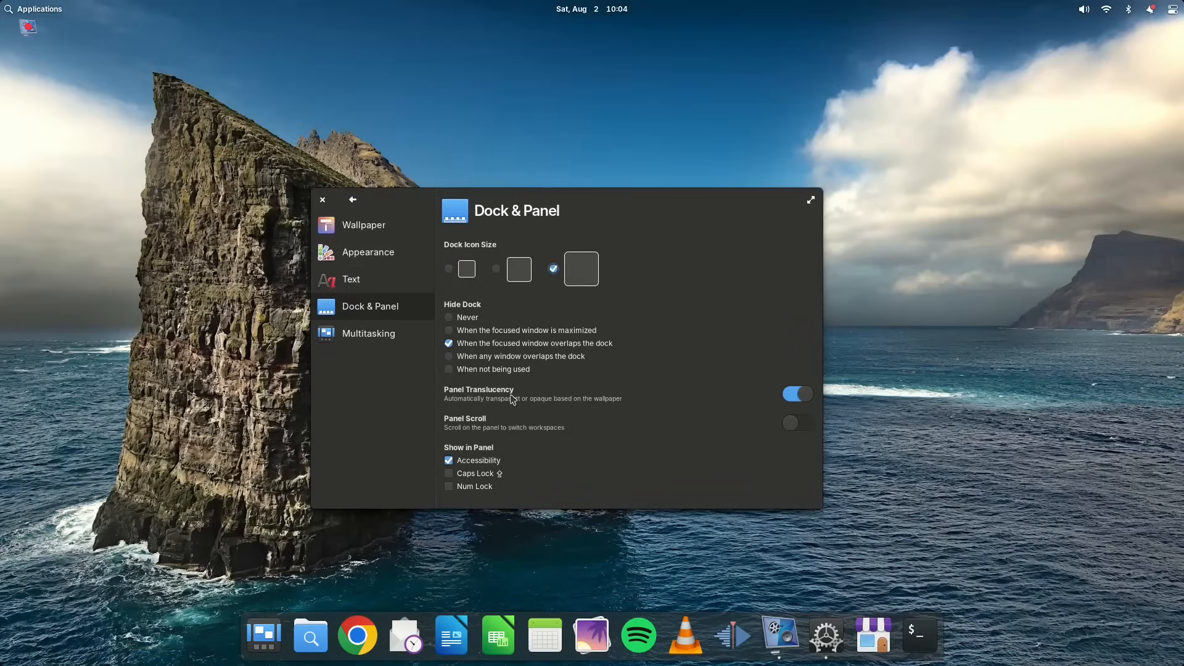
left_click(452, 637)
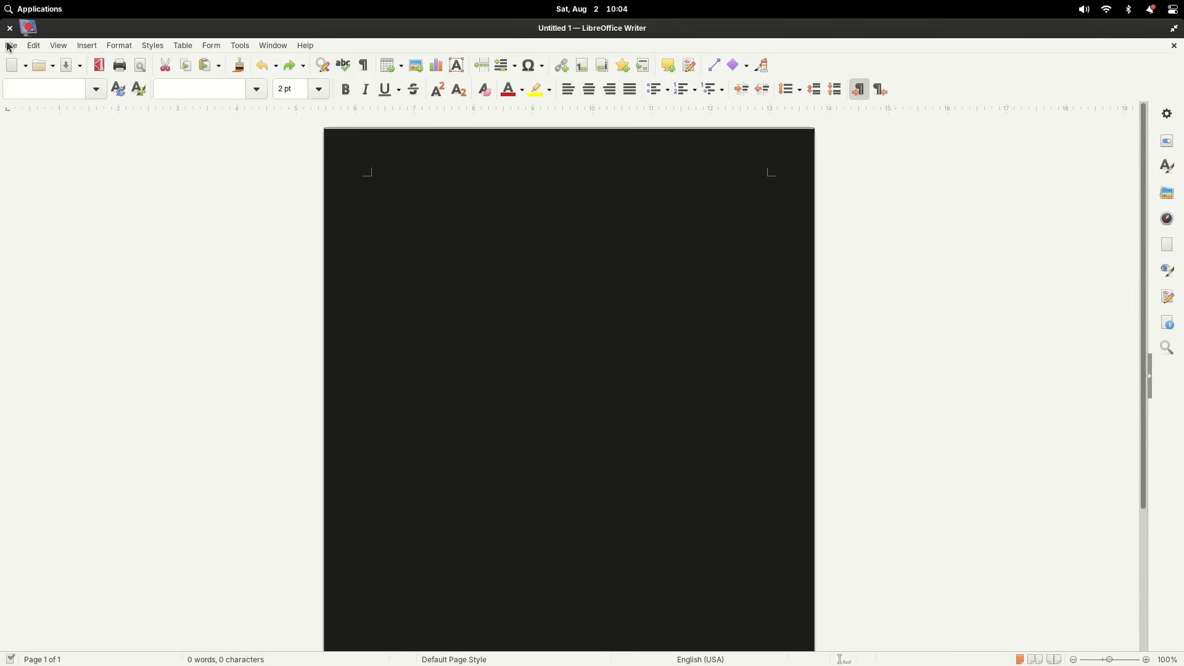
key("super+h")
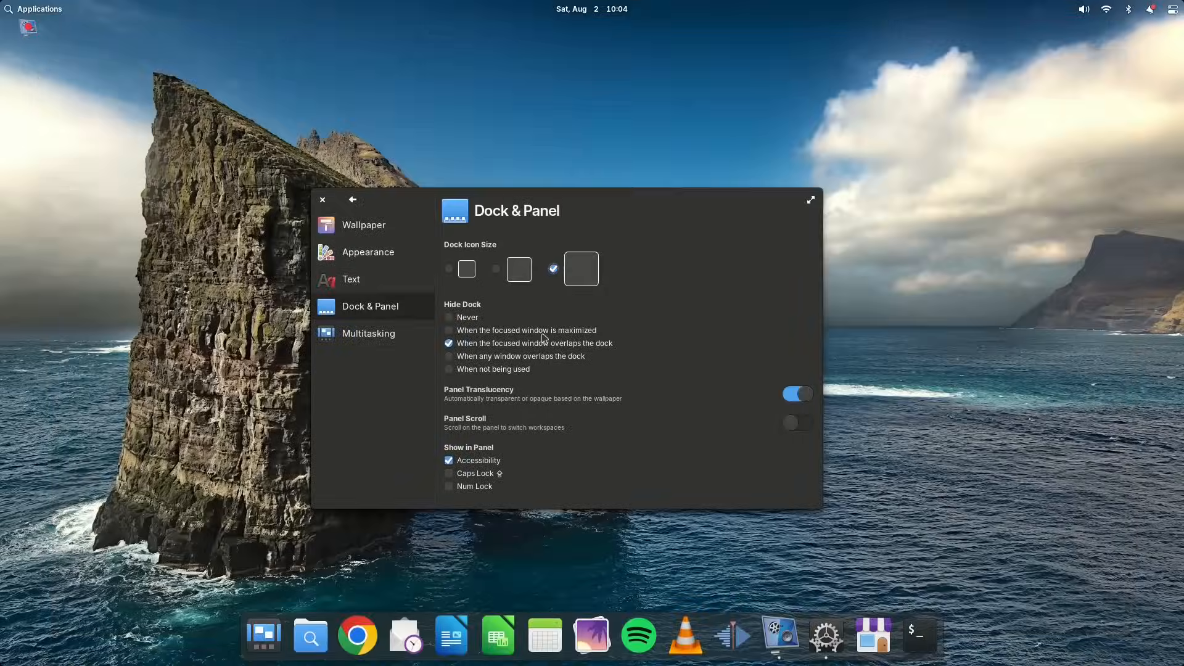
left_click(497, 270)
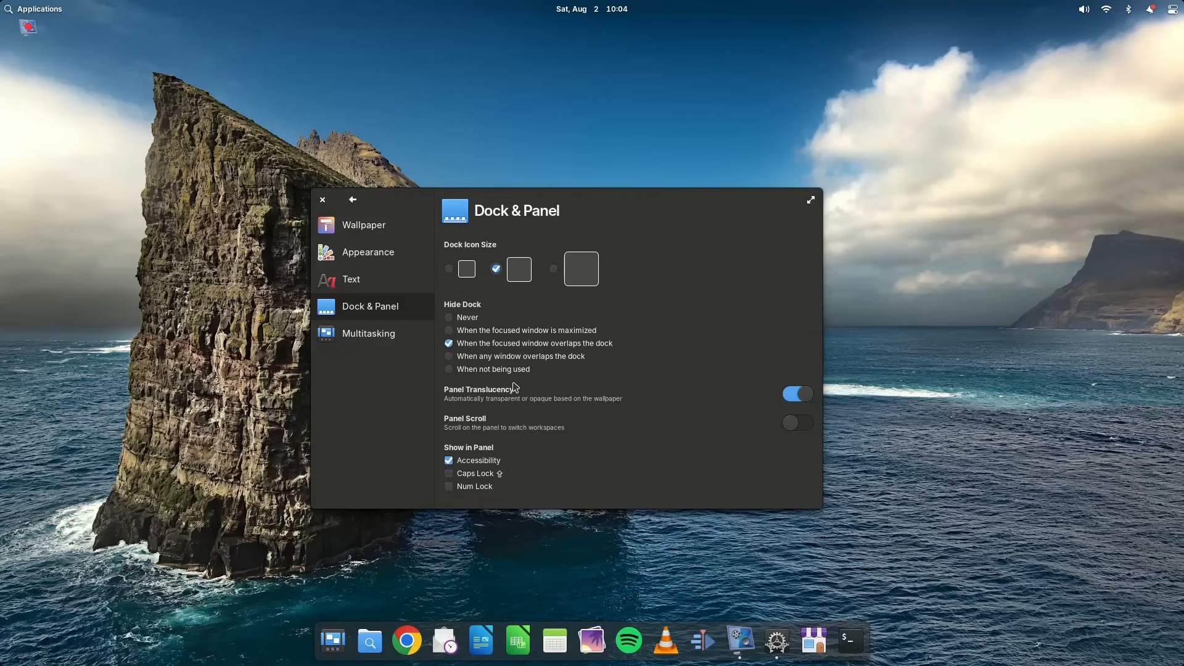
- Toggle Panel Scroll on, check with Writer, switch it back off and close settings
left_click(797, 423)
left_click(482, 641)
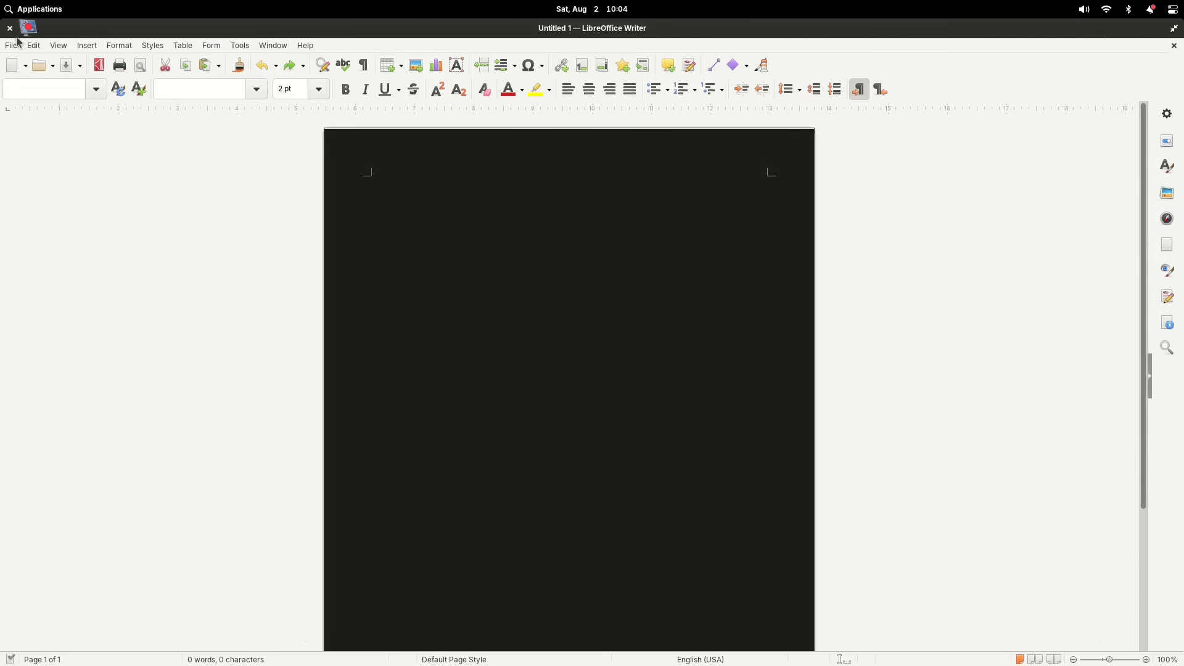
left_click(12, 30)
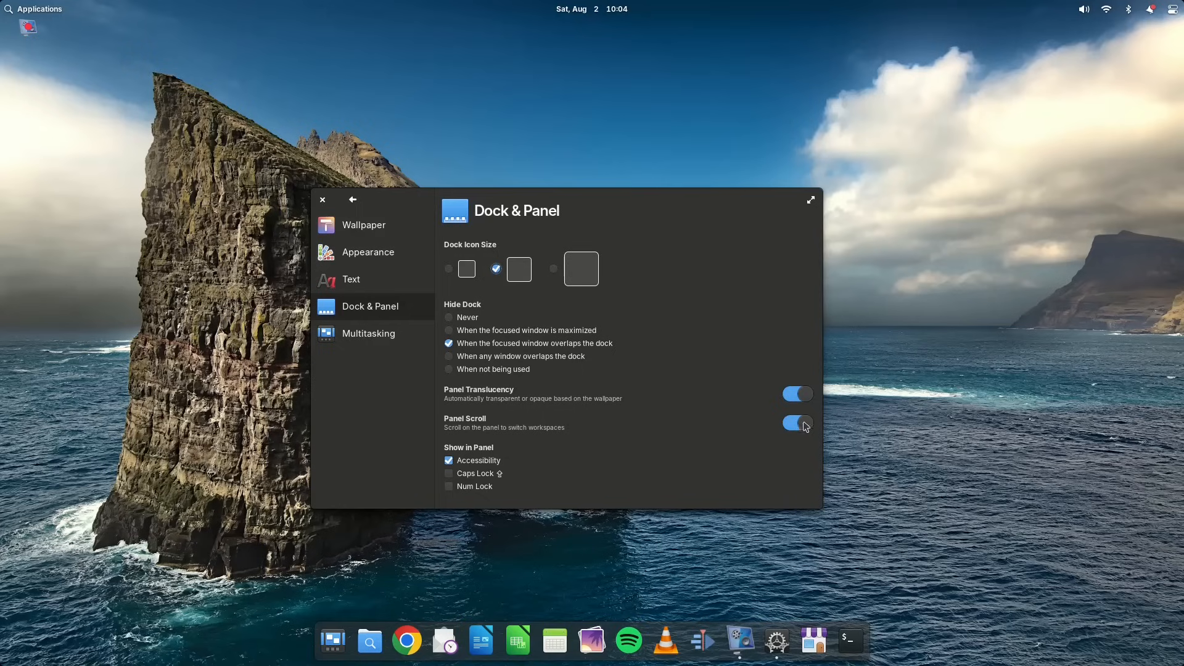
left_click(805, 426)
left_click(323, 200)
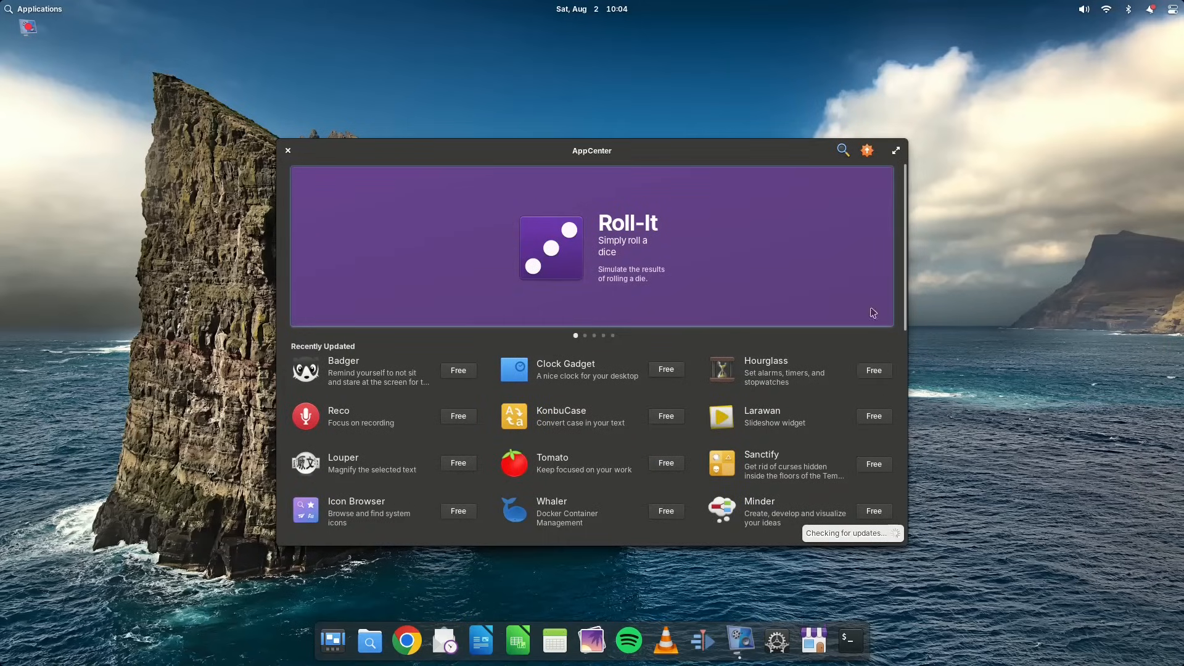
- Search AppCenter for 'tweaks' and install the free Pantheon Tweaks app
left_click(842, 151)
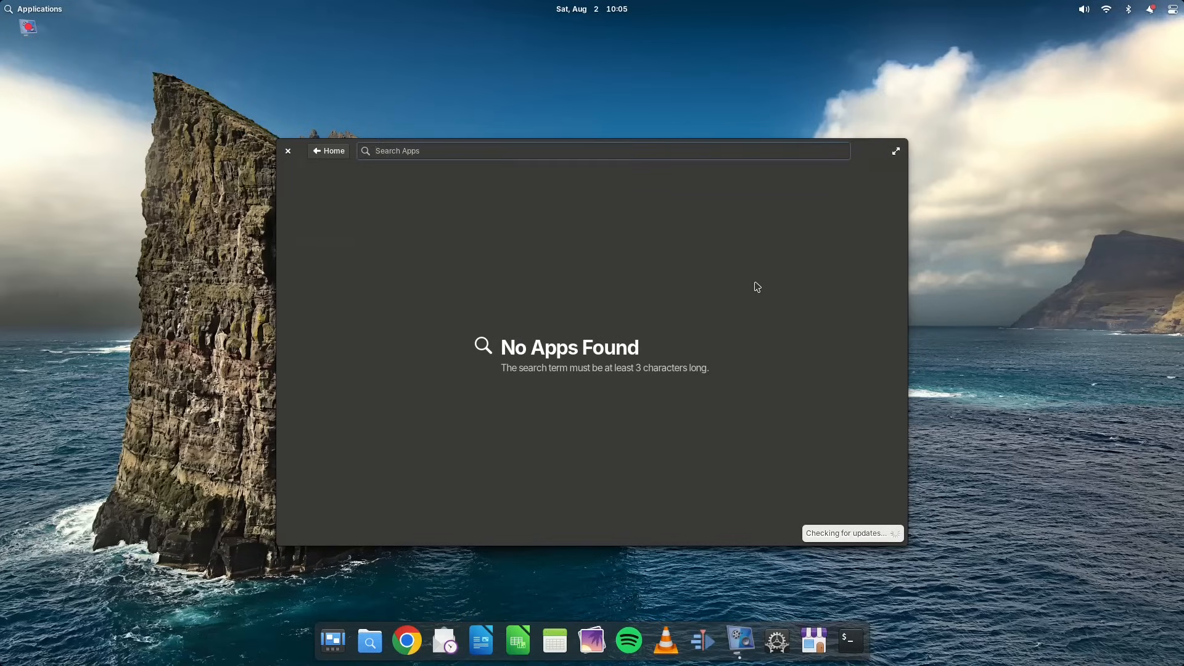
type("tweaks")
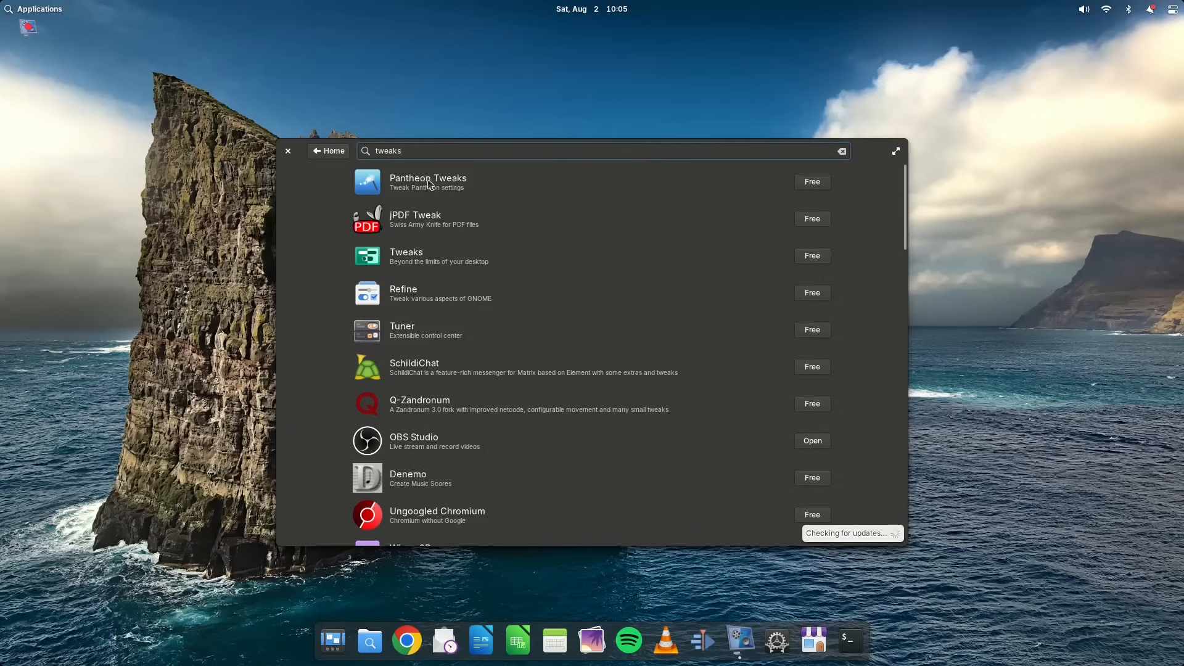
left_click(434, 185)
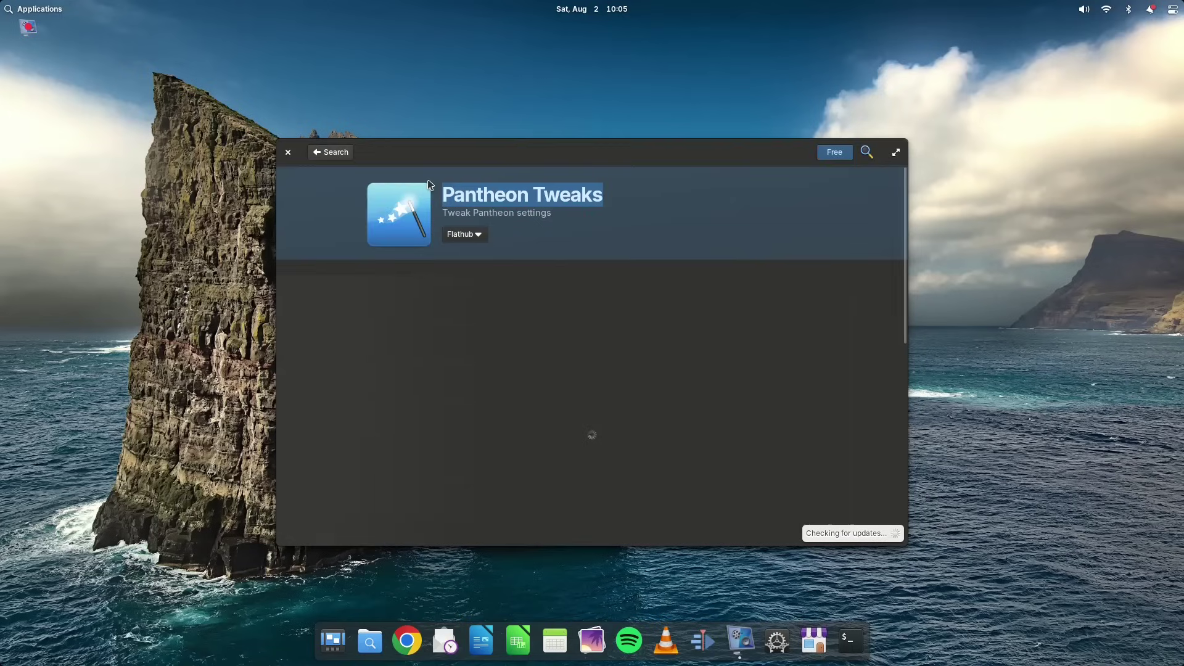
left_click(835, 152)
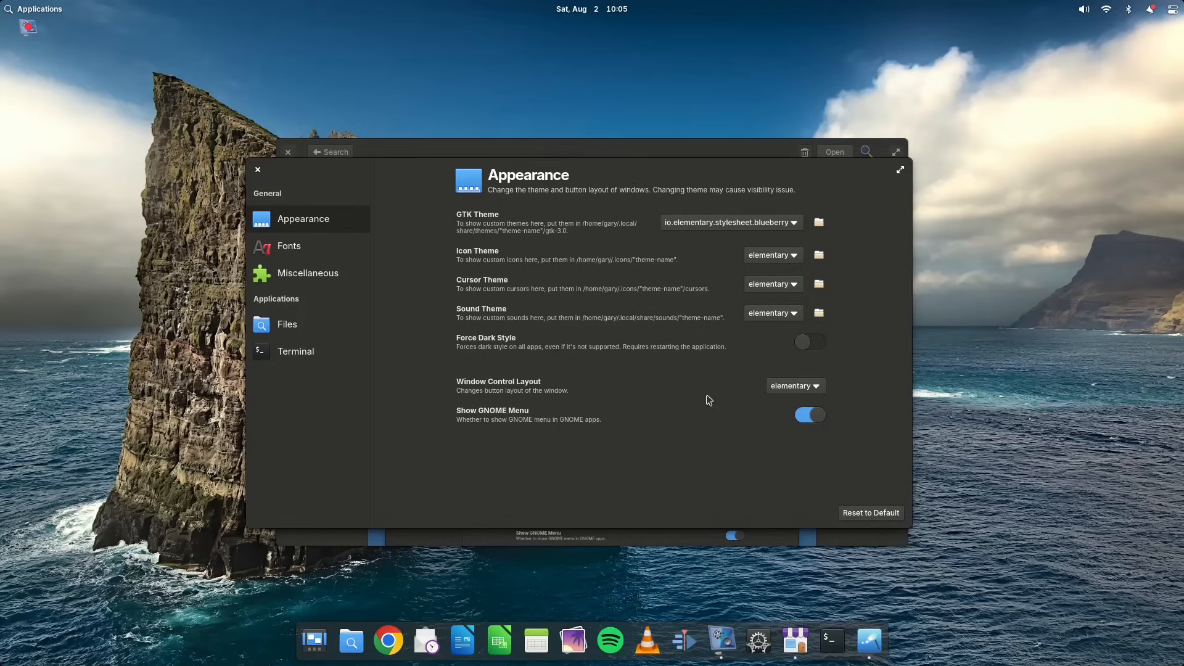
- Set the Window Control Layout to Windows in Pantheon Tweaks
left_click(808, 387)
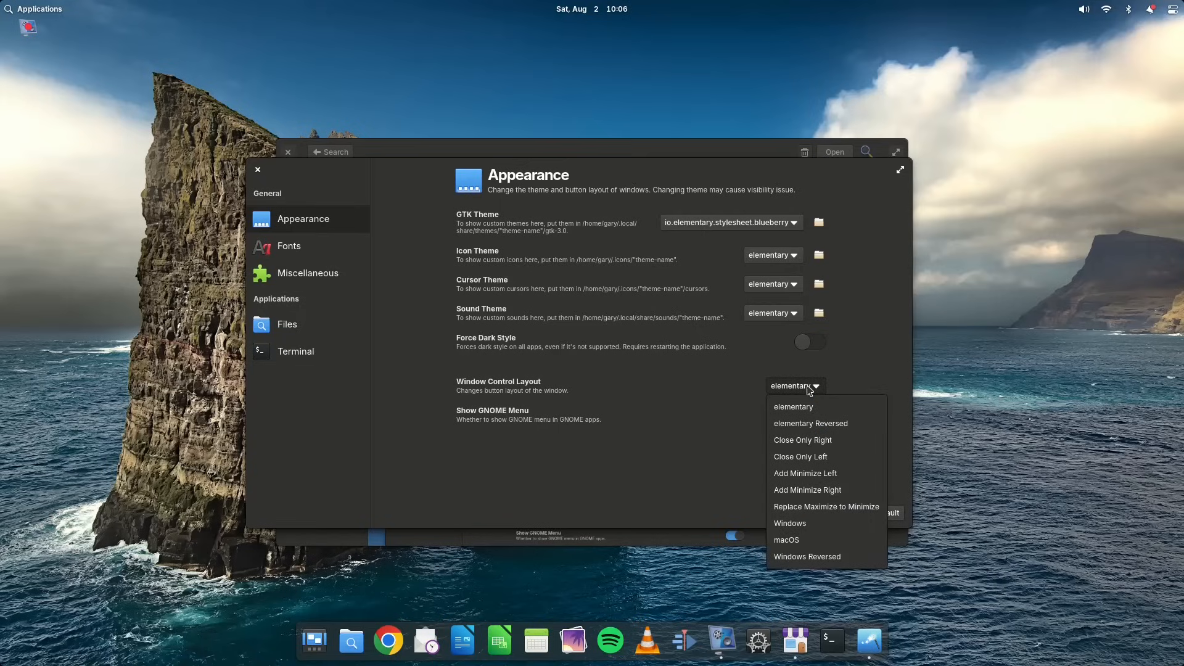
left_click(805, 523)
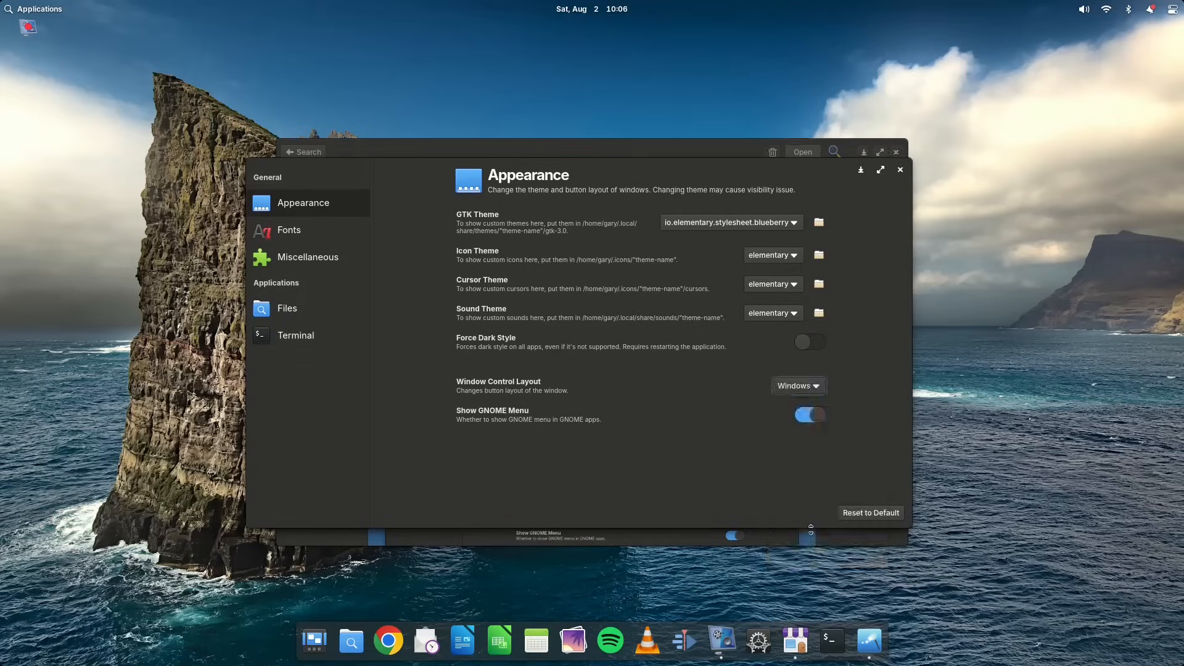
- Close Pantheon Tweaks and AppCenter, then launch a blank Writer document
left_click(899, 170)
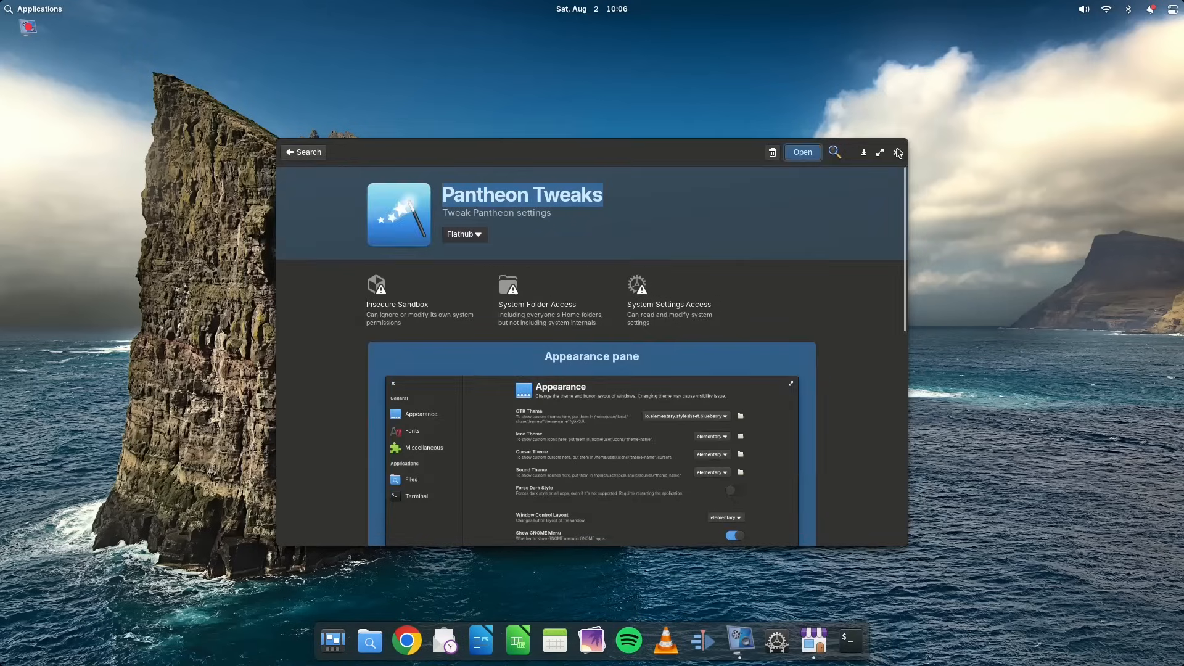
left_click(896, 152)
left_click(482, 641)
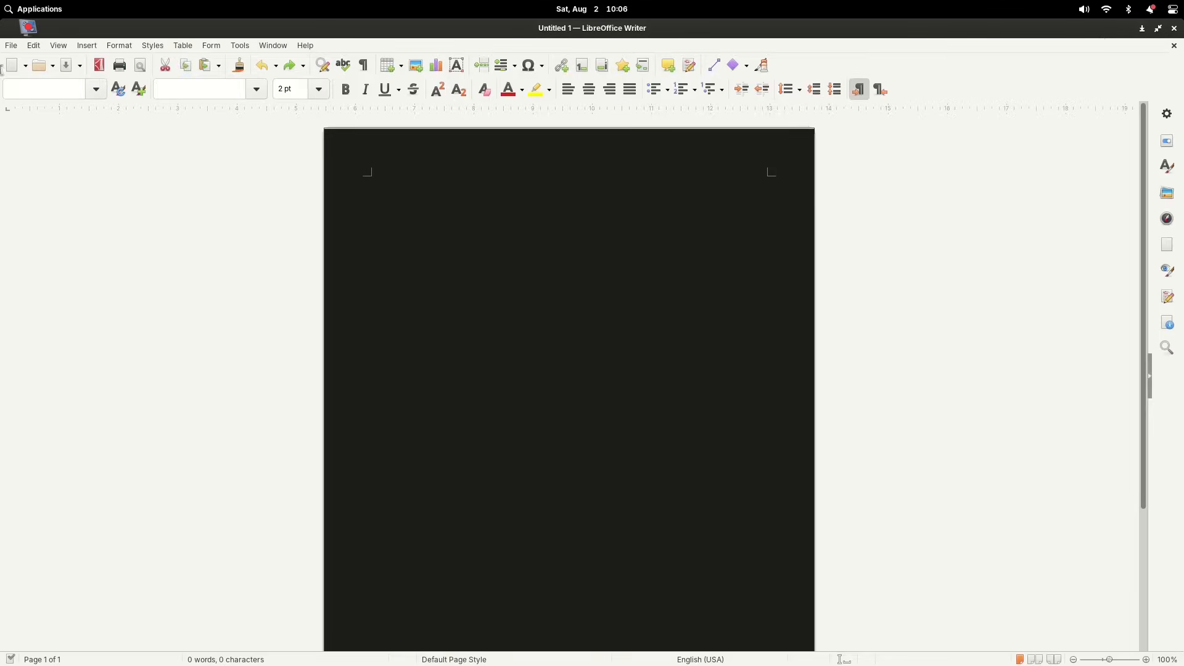
- Stop the vokoscreenNG screen recording from its tray icon
left_click(28, 27)
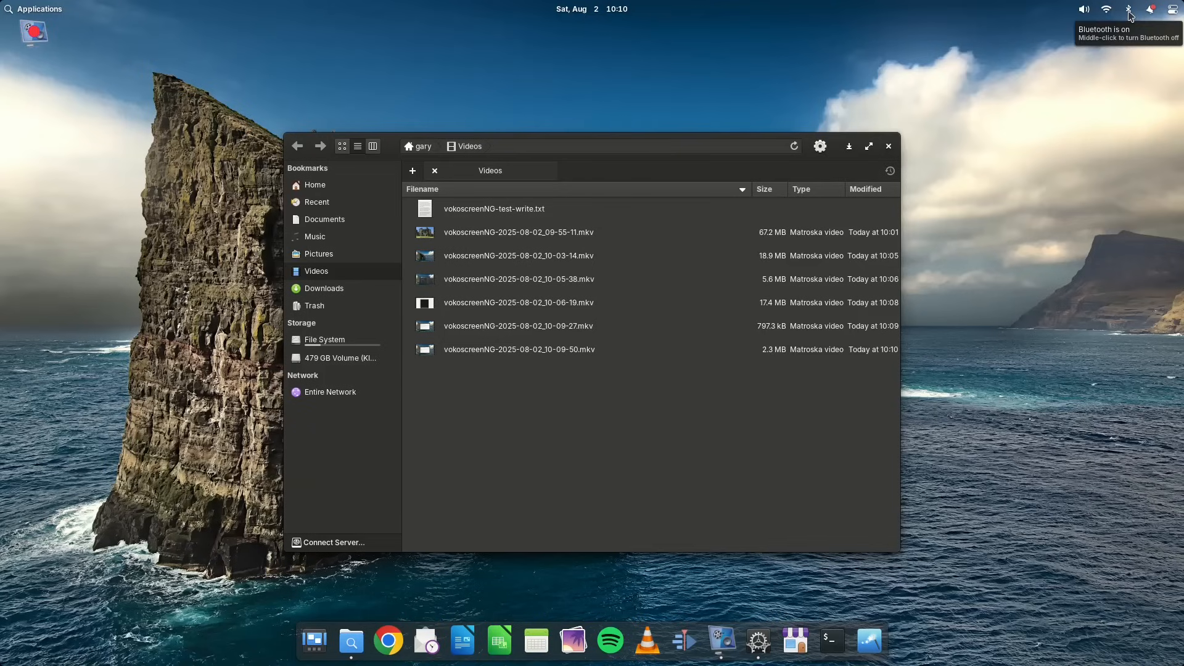
- Close Files, pair and connect the lmdwimd RGB01 Bluetooth device, then close Bluetooth settings
left_click(888, 146)
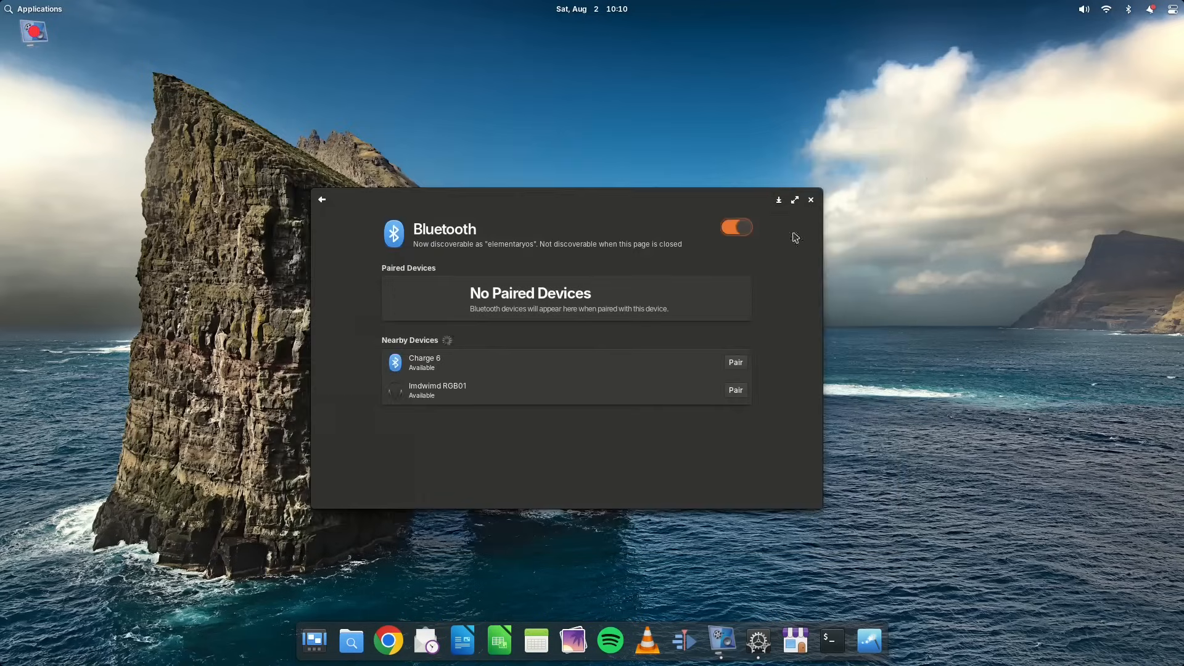
left_click(434, 392)
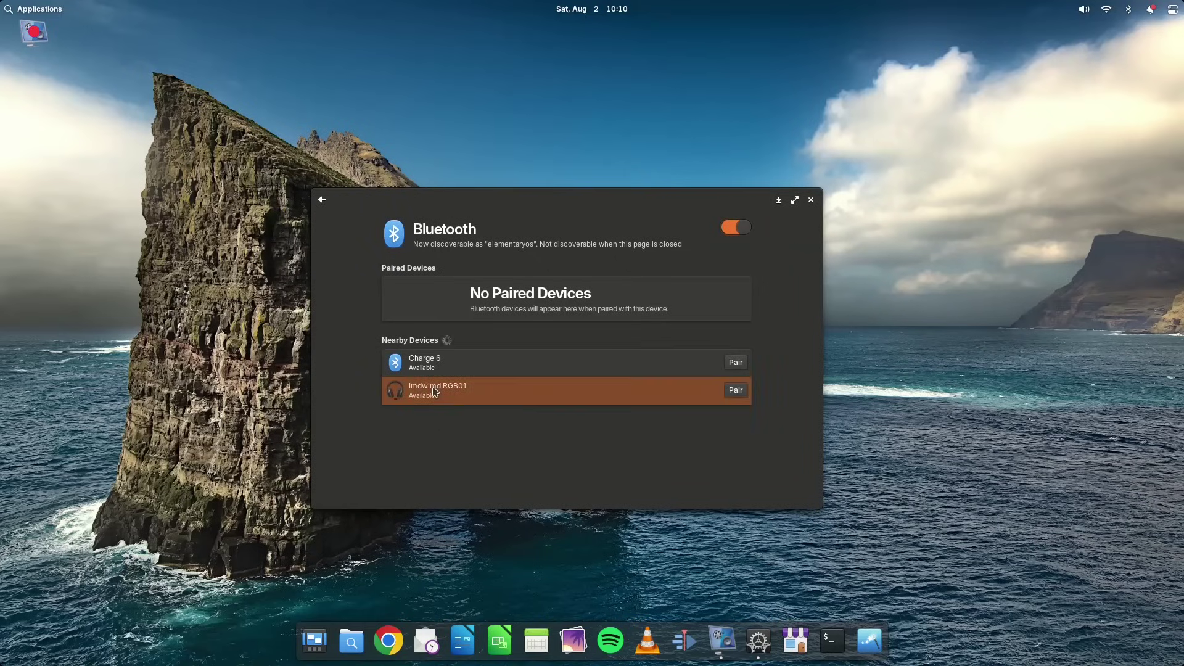
left_click(737, 390)
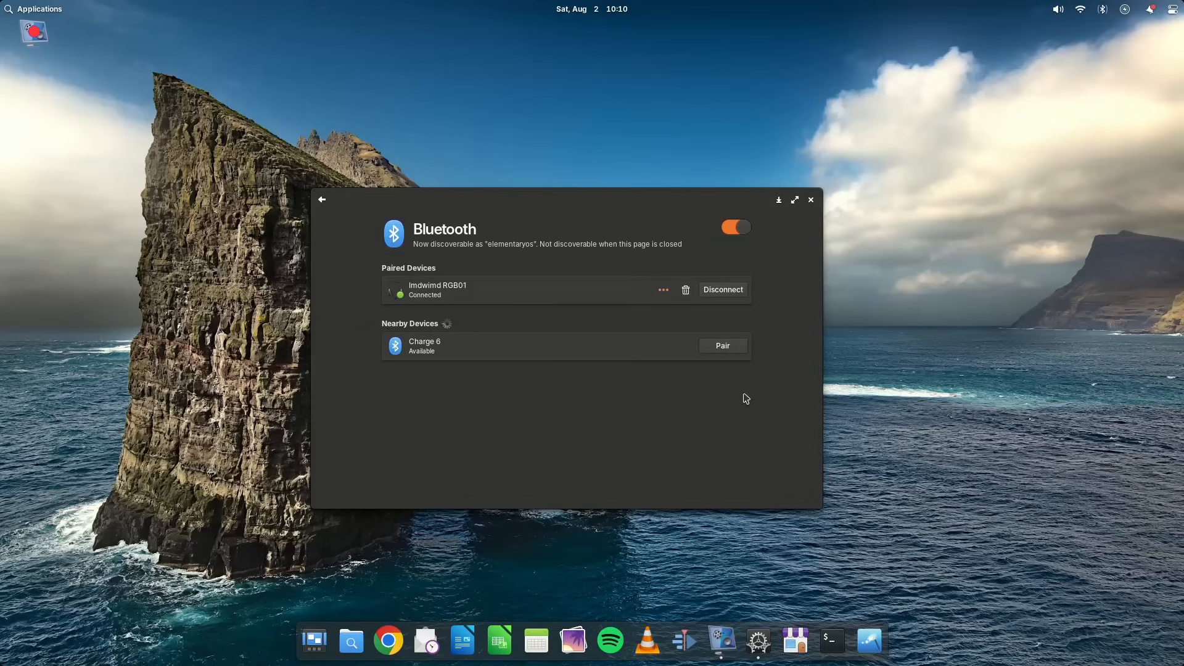
left_click(812, 201)
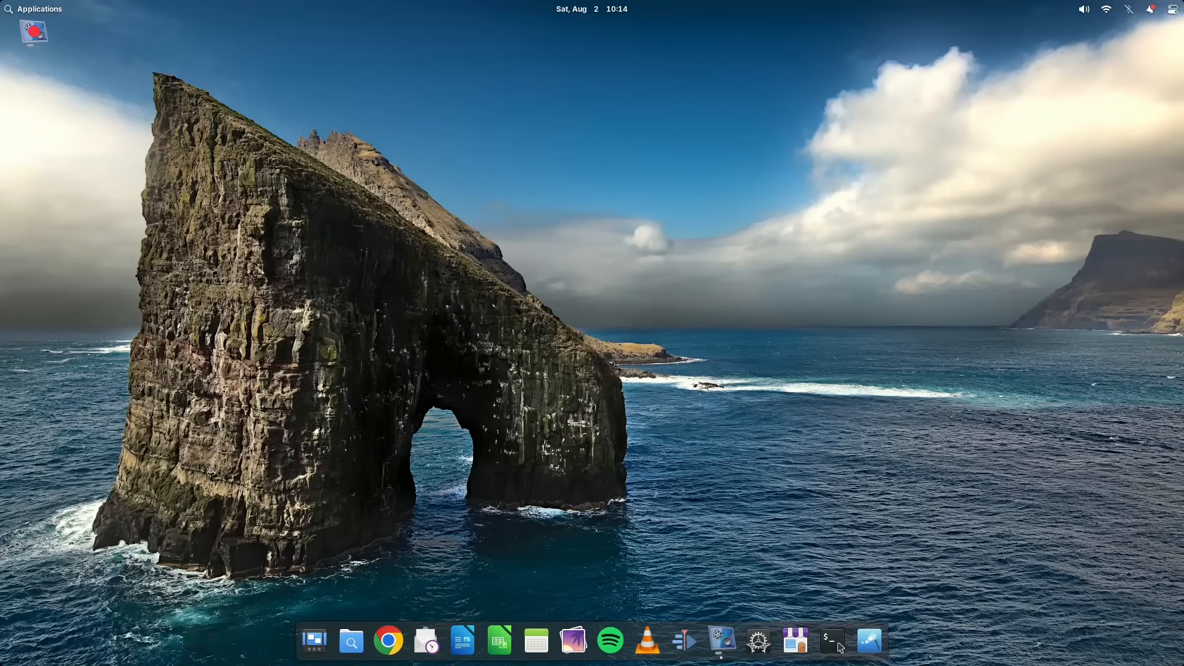
left_click(463, 640)
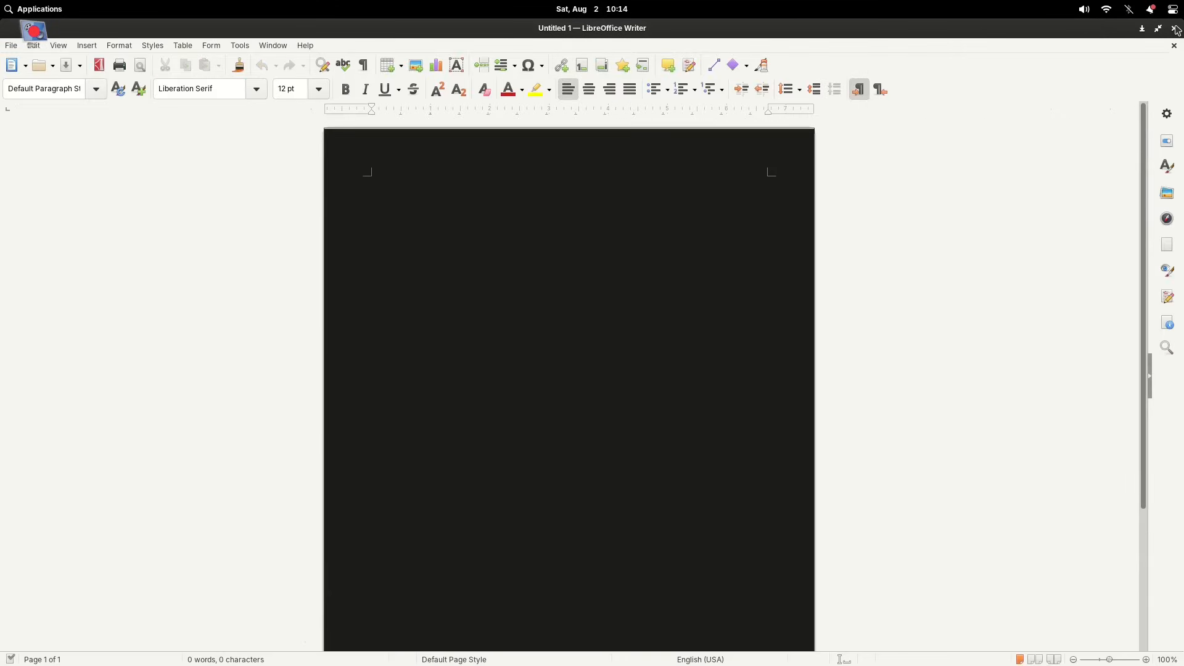
left_click(1175, 29)
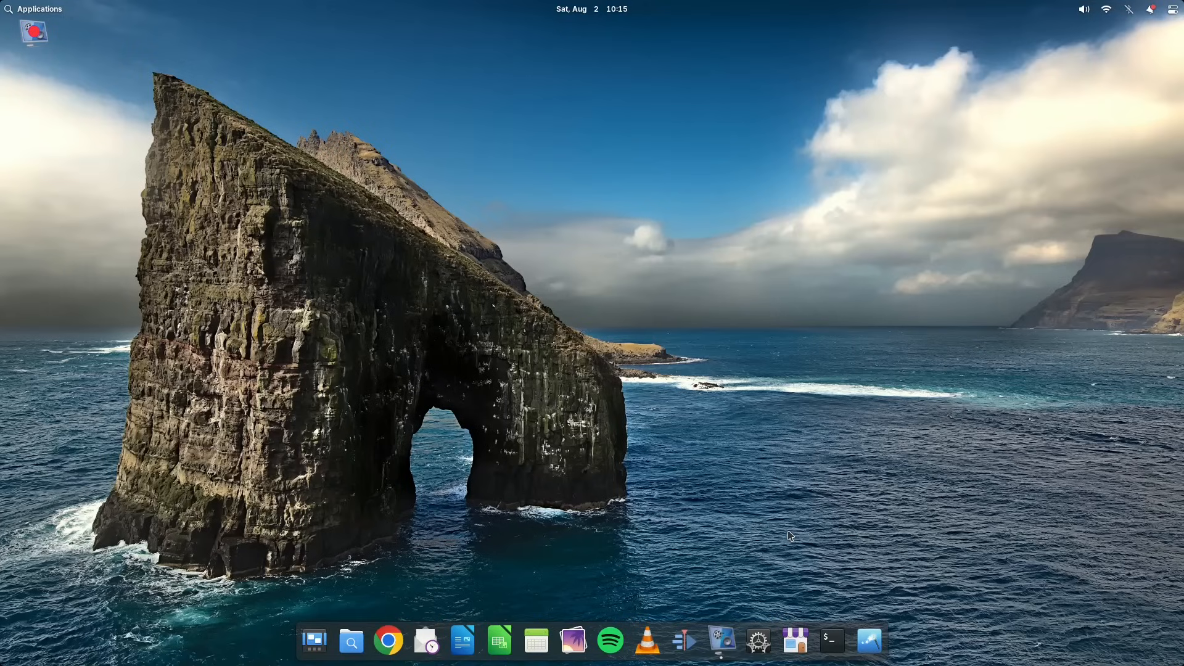
- Run 'sudo apt install awesome' with the admin password, then check the Bluetooth device status
left_click(829, 639)
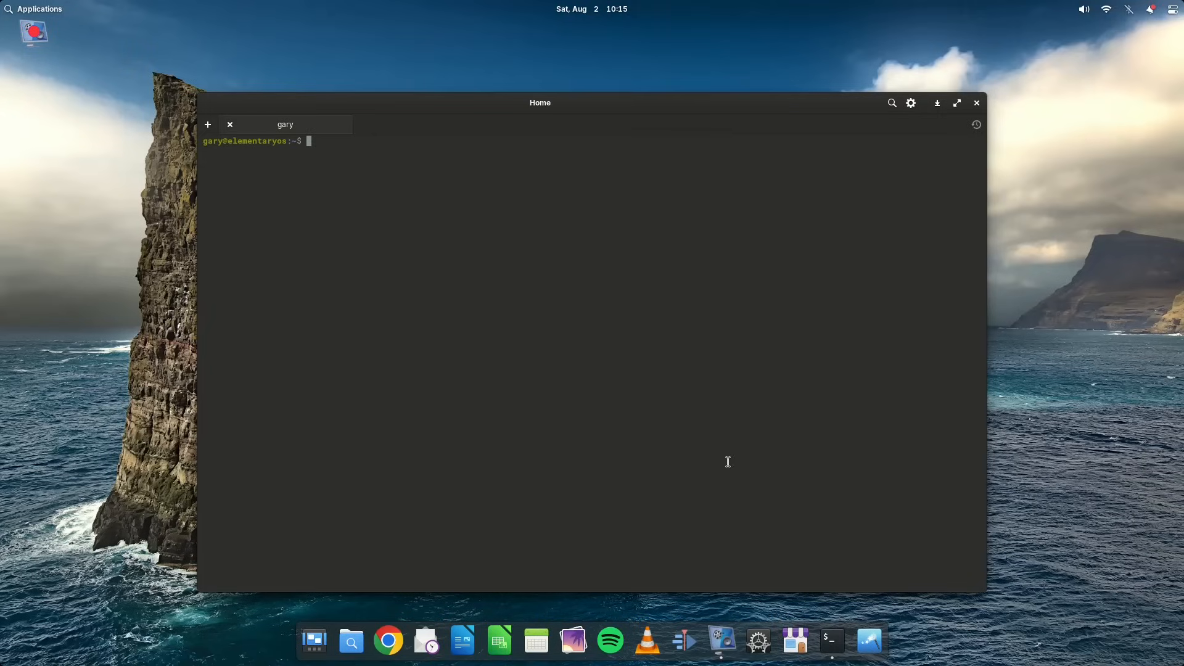
type("sudp")
key("BackSpace")
type("o apt i")
type("nstall awesome")
key("Return")
type("*****")
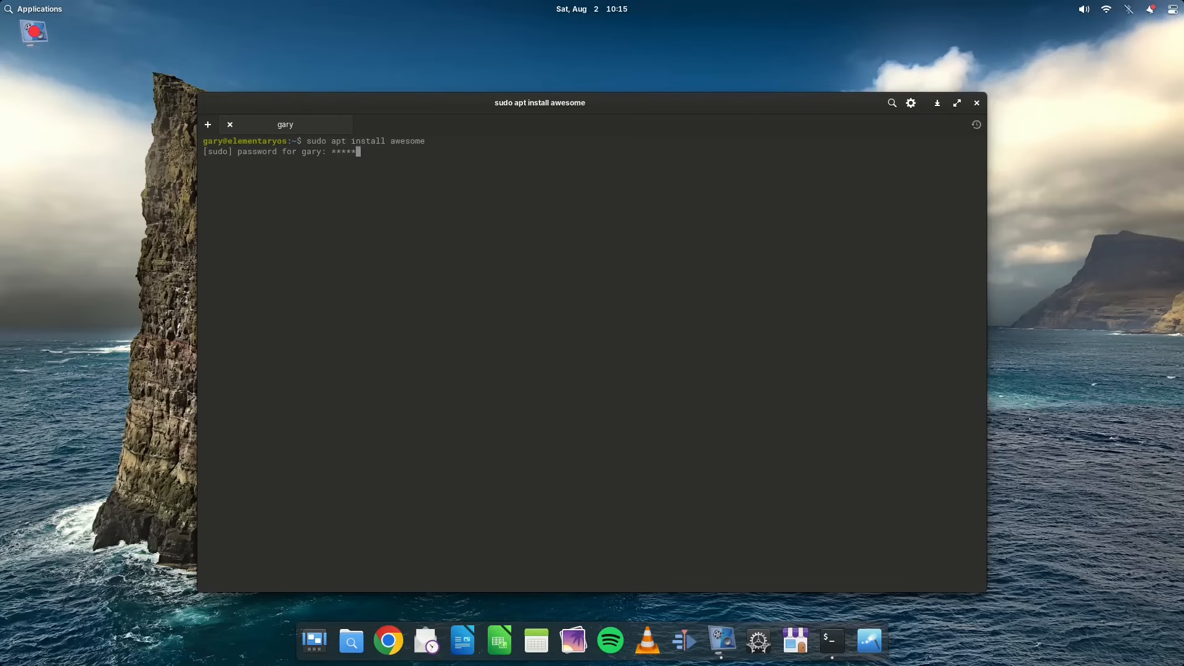
type("*****")
key("Return")
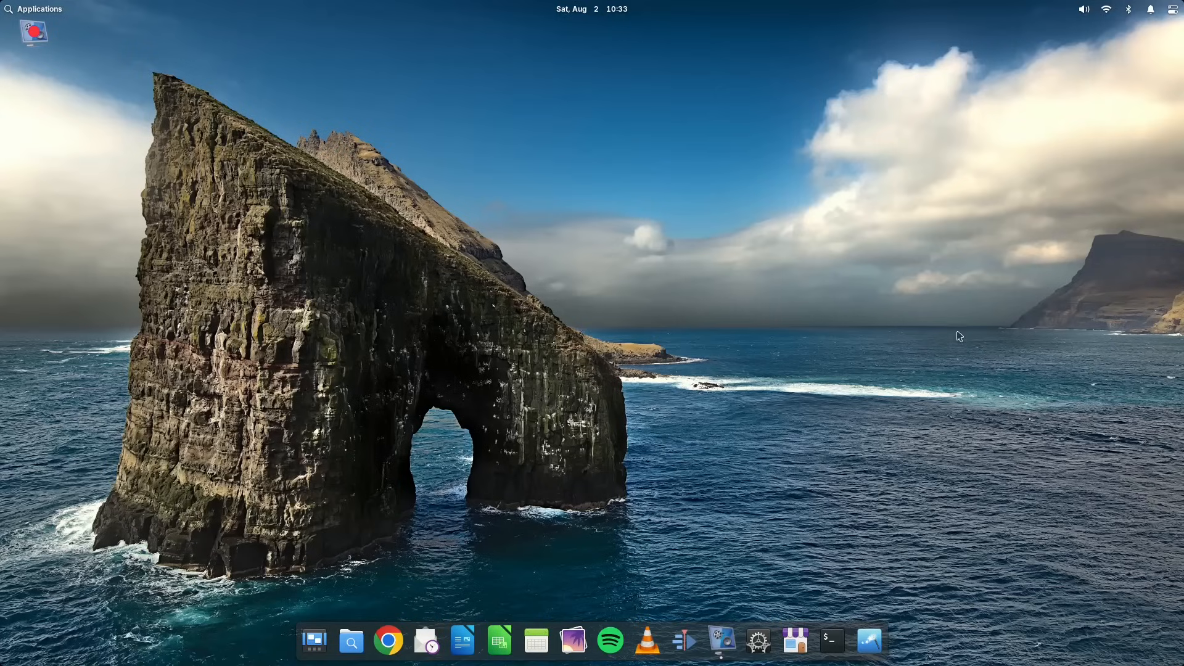
left_click(1128, 10)
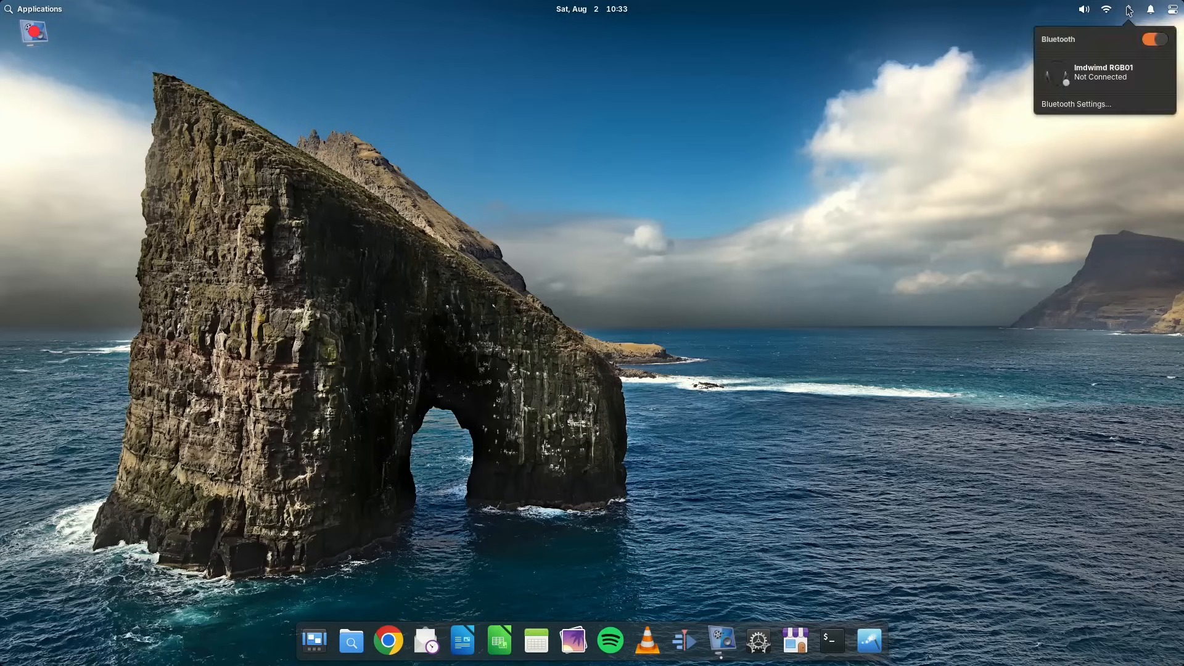
mouse_move(1106, 10)
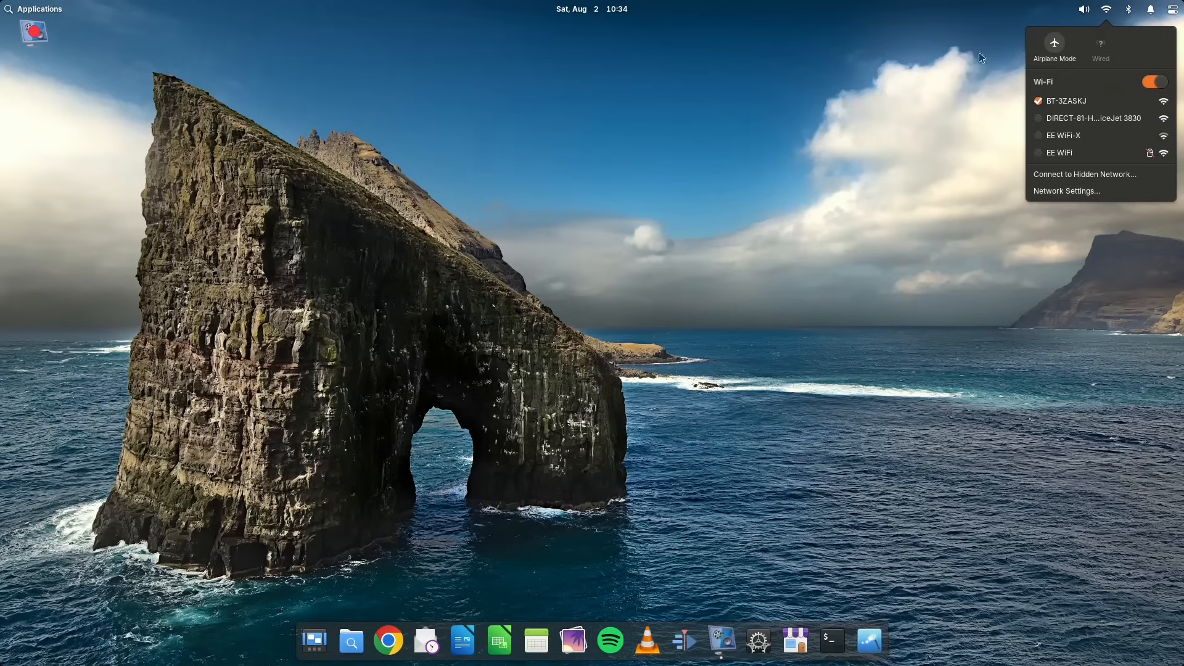
- Dismiss the network indicator, launch LibreOffice Writer from the dock, then close it again
left_click(622, 392)
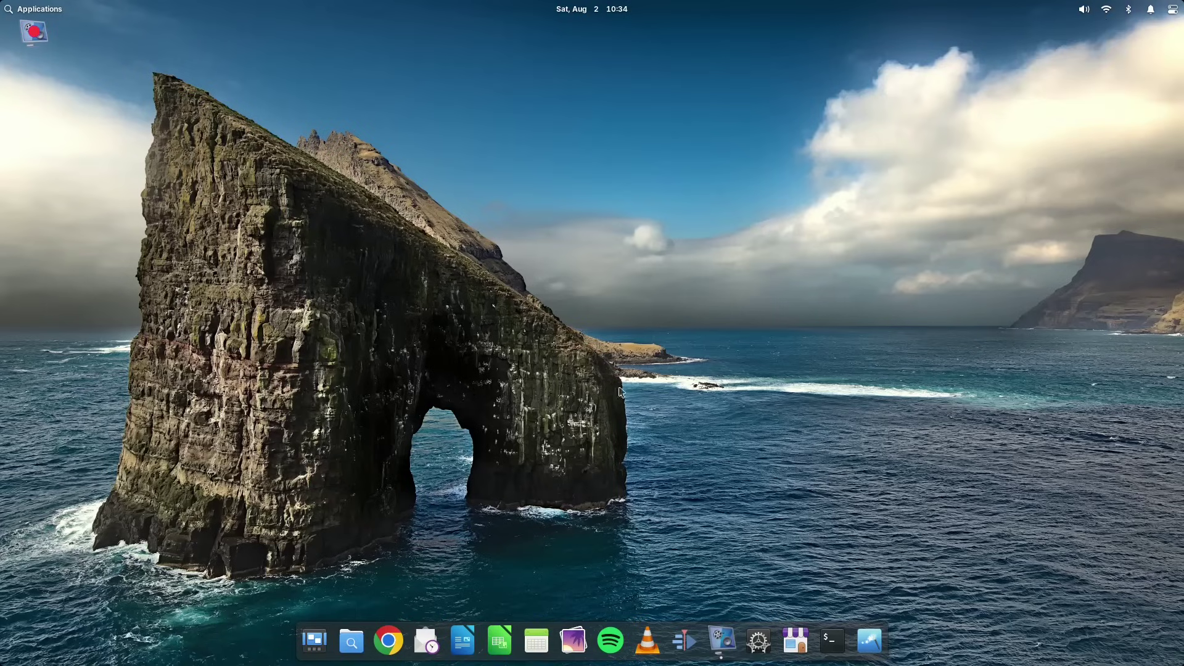
left_click(462, 640)
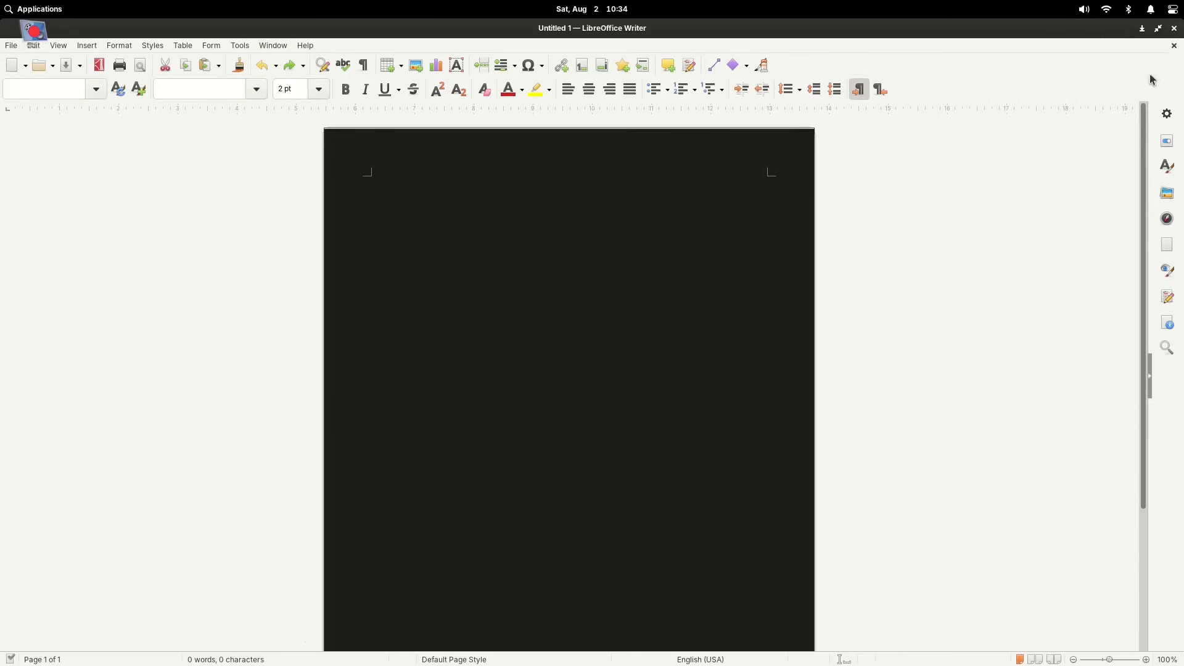
left_click(1176, 29)
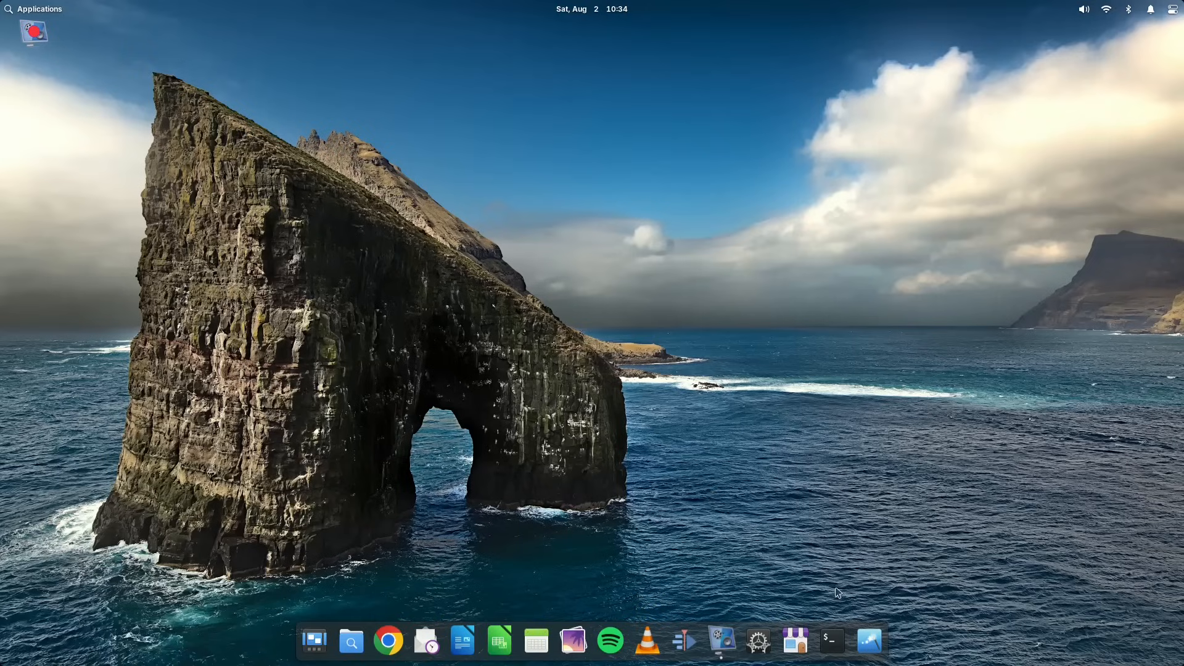
- Run 'sudo apt search budgie-desktop' in a new Terminal and select 'ubuntu-budgie-desktop-minimal' in the results
left_click(831, 640)
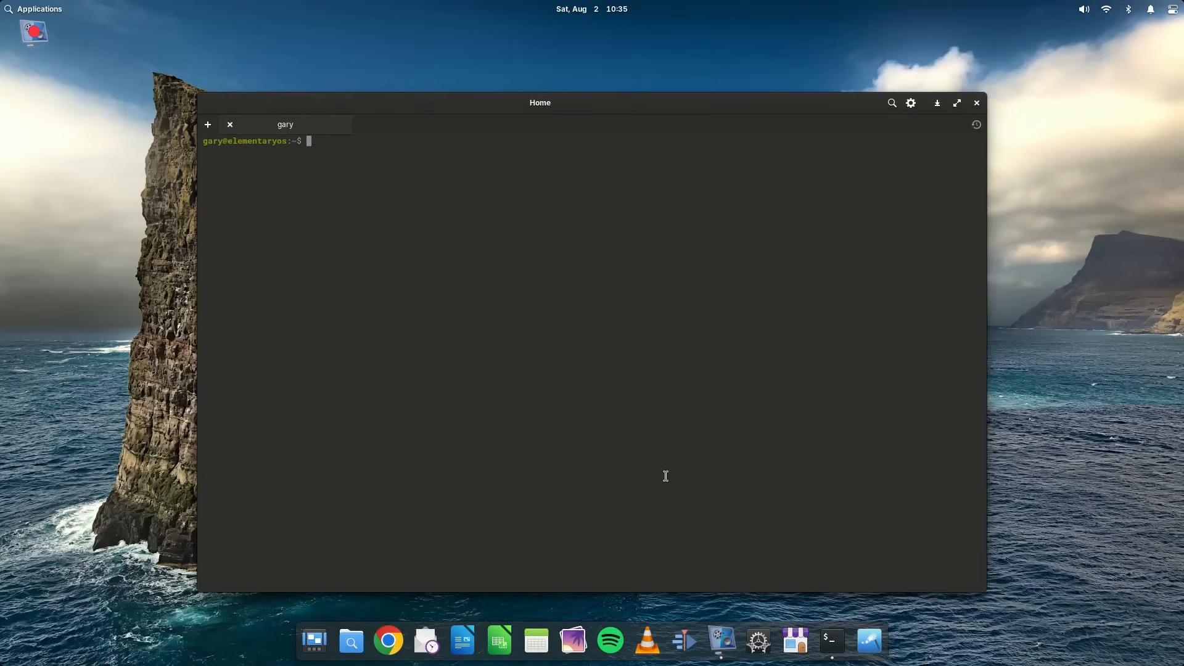
type("sudo apt search b")
type("udgie")
type("-desktop")
key("Return")
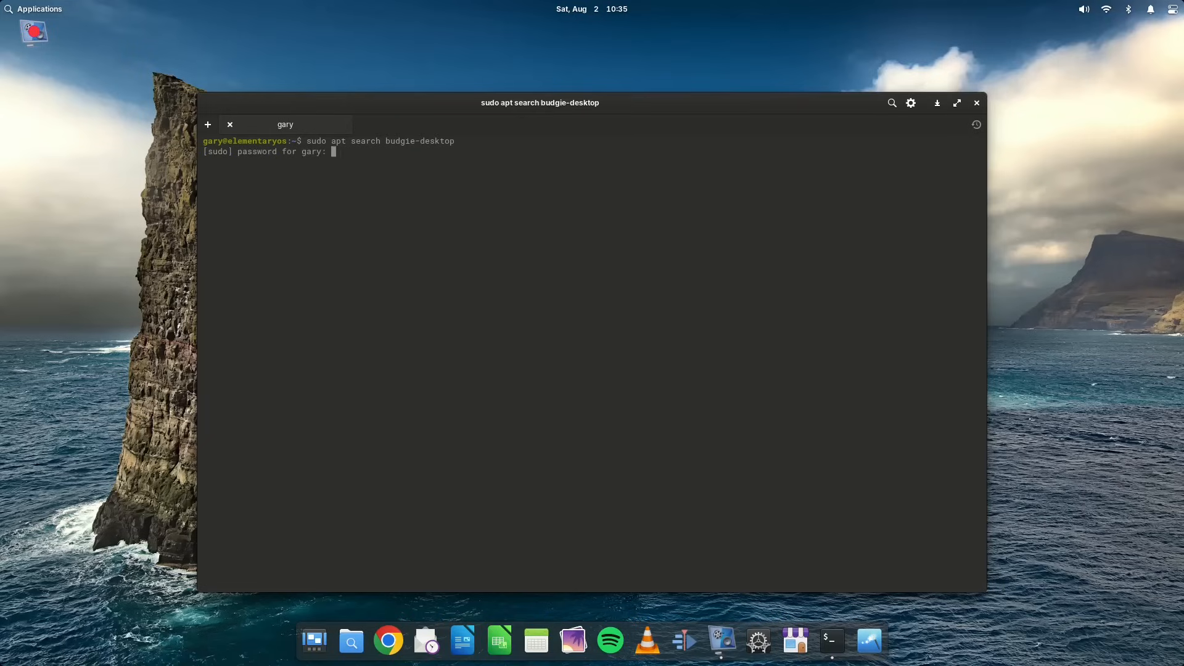
type("********")
key("Return")
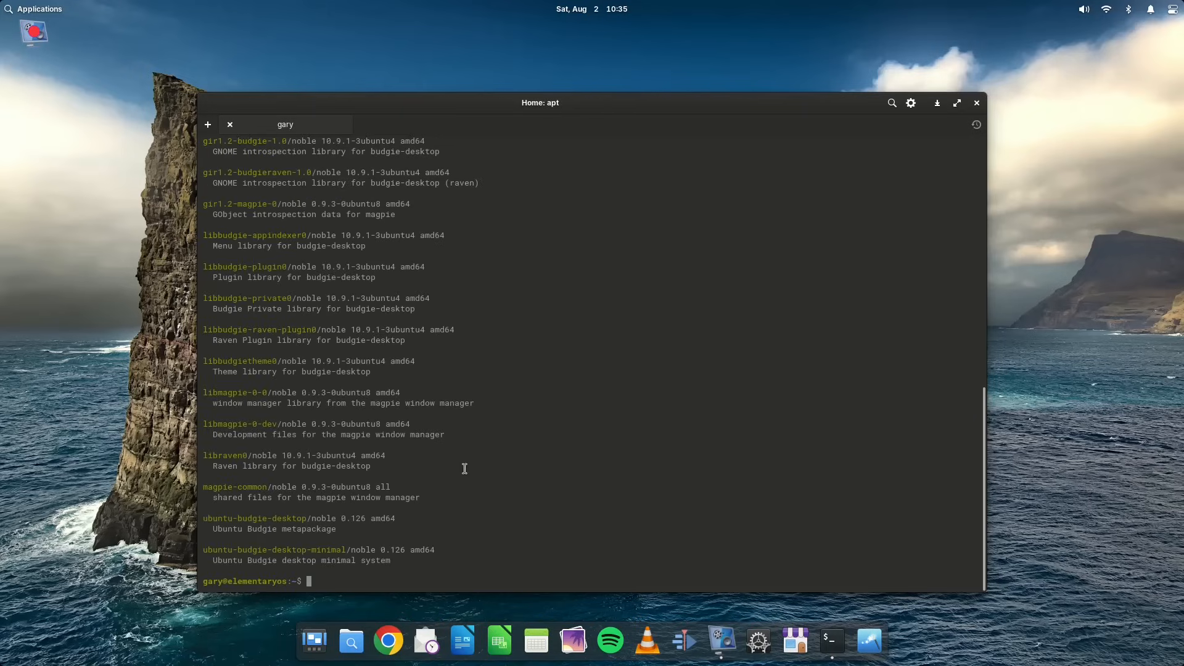
left_click_drag(203, 550, 347, 552)
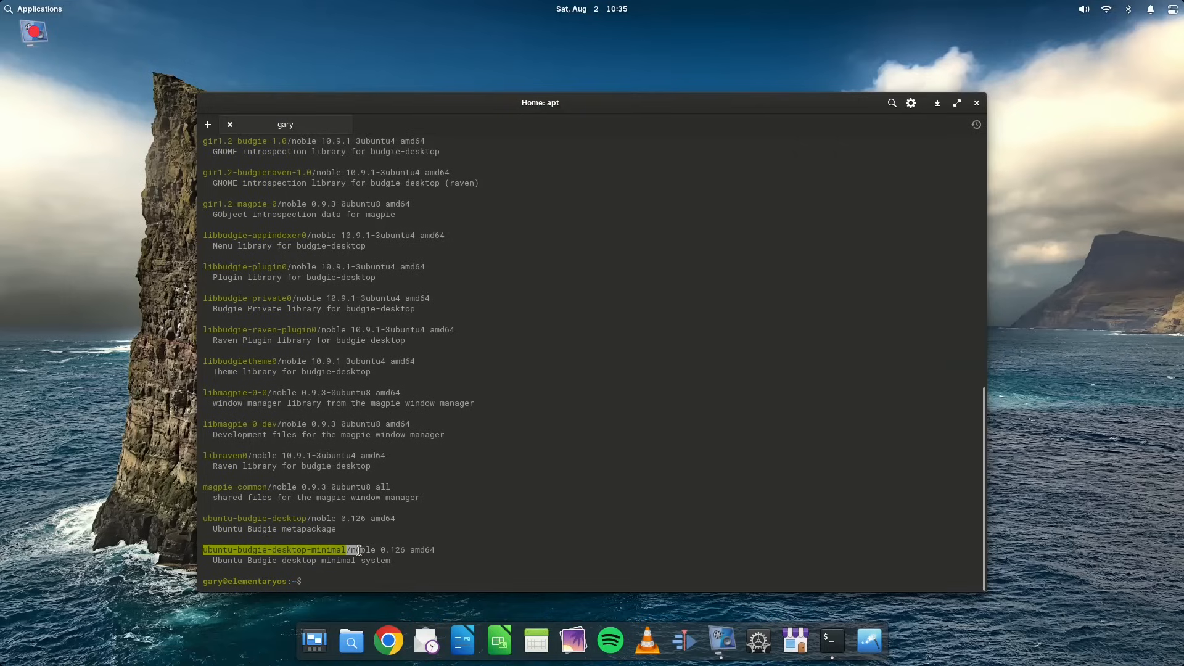
type("s")
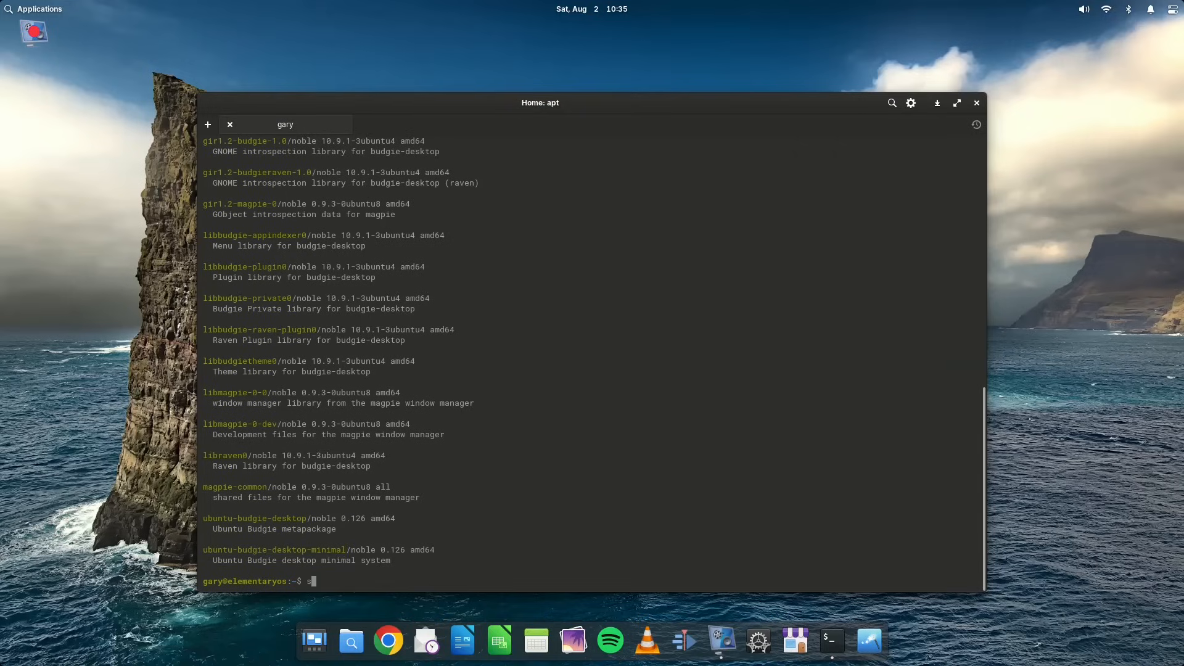
type("udo apt install")
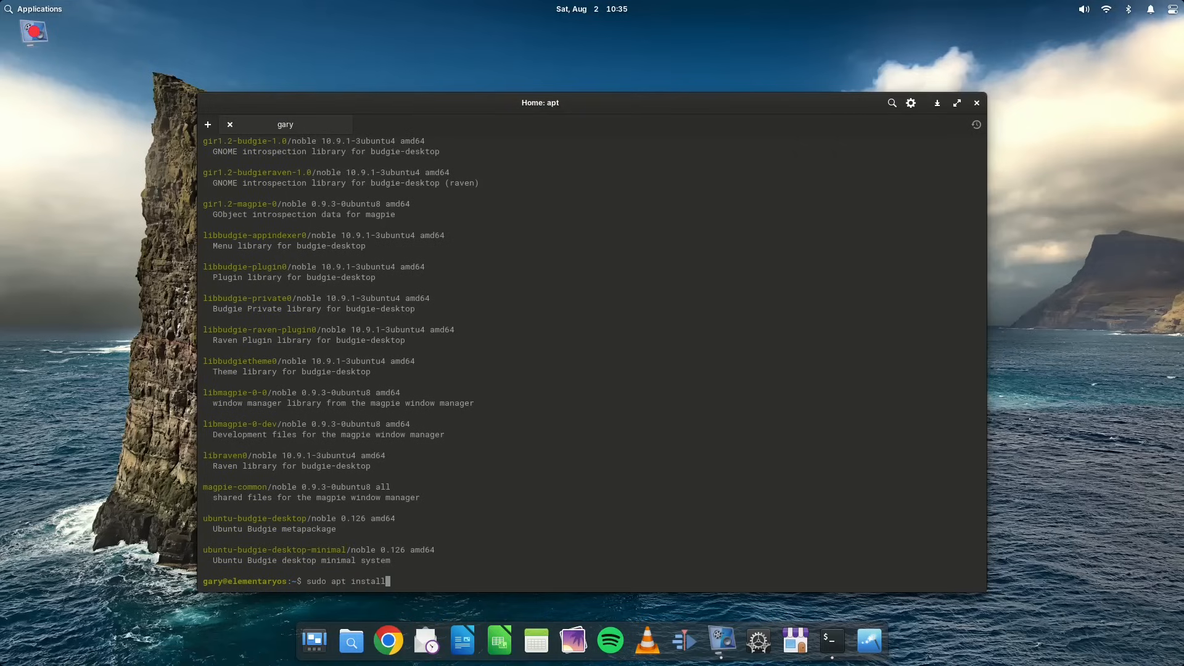
type(" ubuntu")
- Run 'sudo apt install ubuntu-budgie-desktop-minimal', answer y, and let the installation finish
key("ctrl+plus")
key("ctrl+plus")
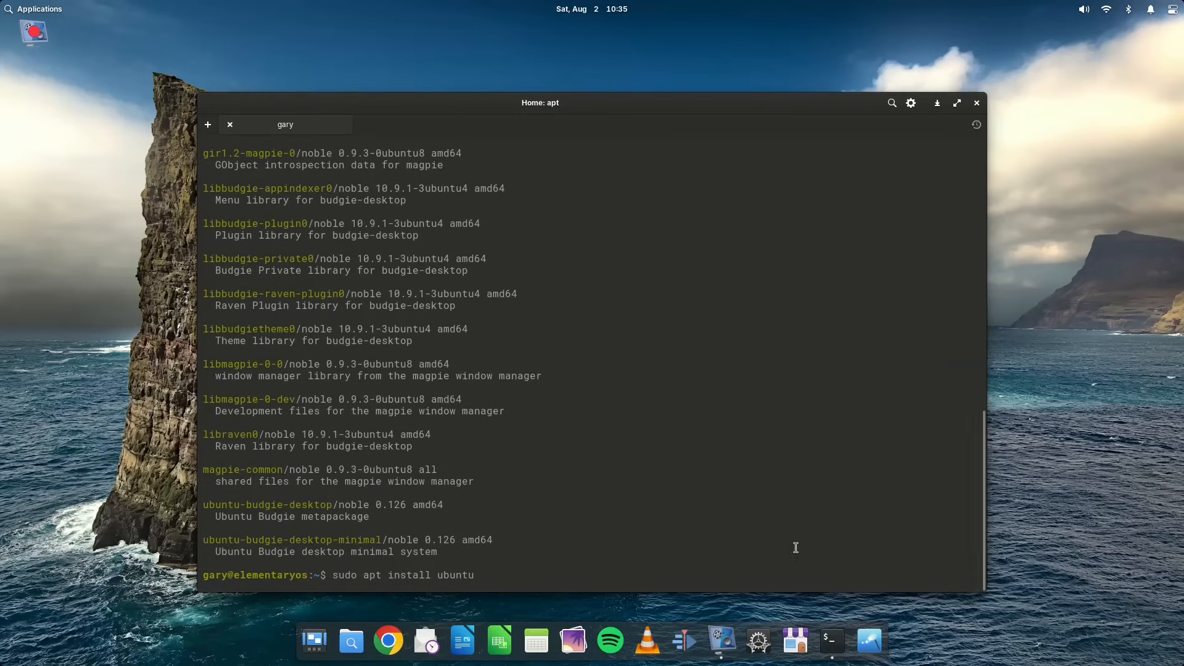
type("-bud")
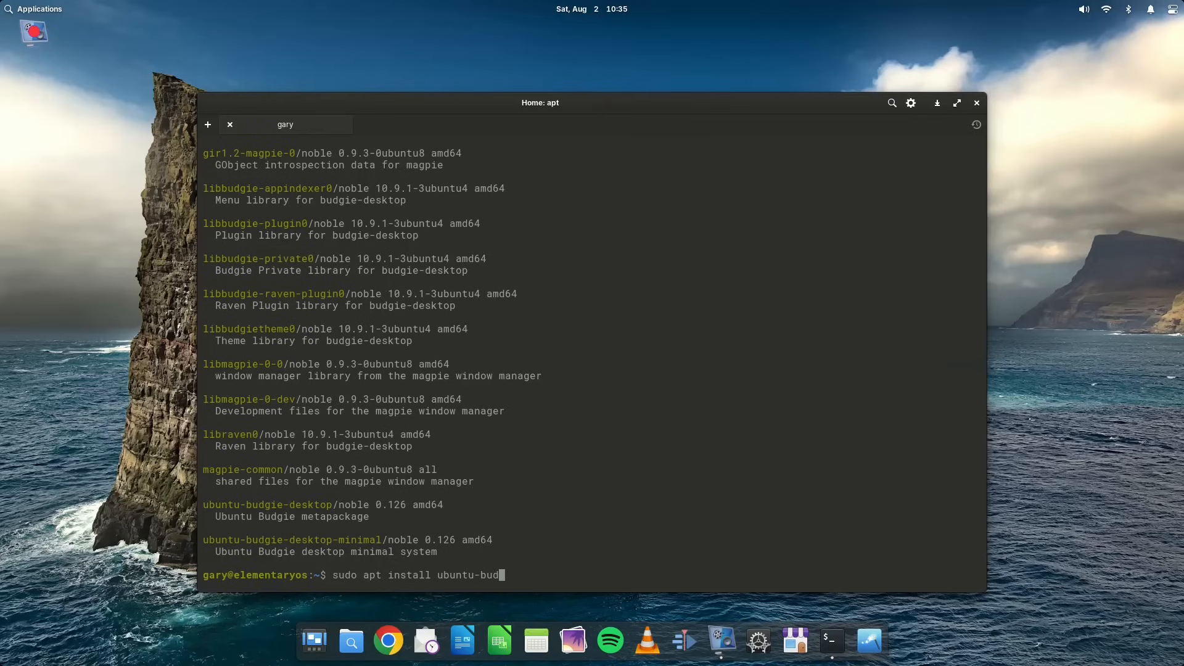
type("gie-desktop-m,")
key("BackSpace")
type("inimal")
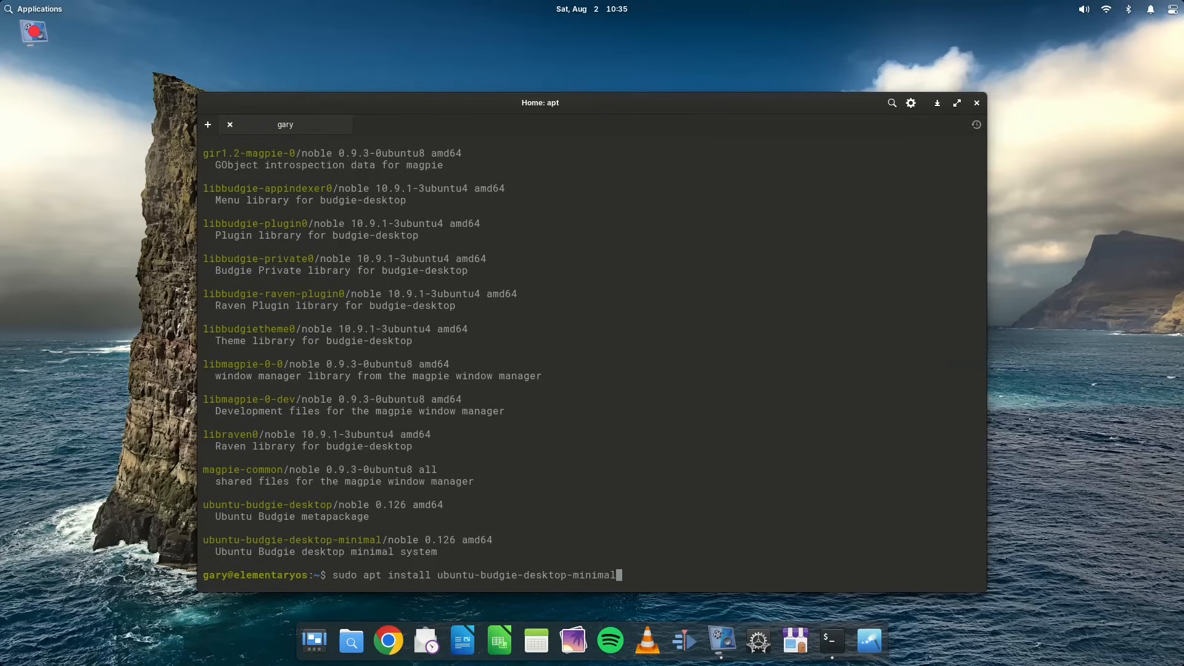
key("Return")
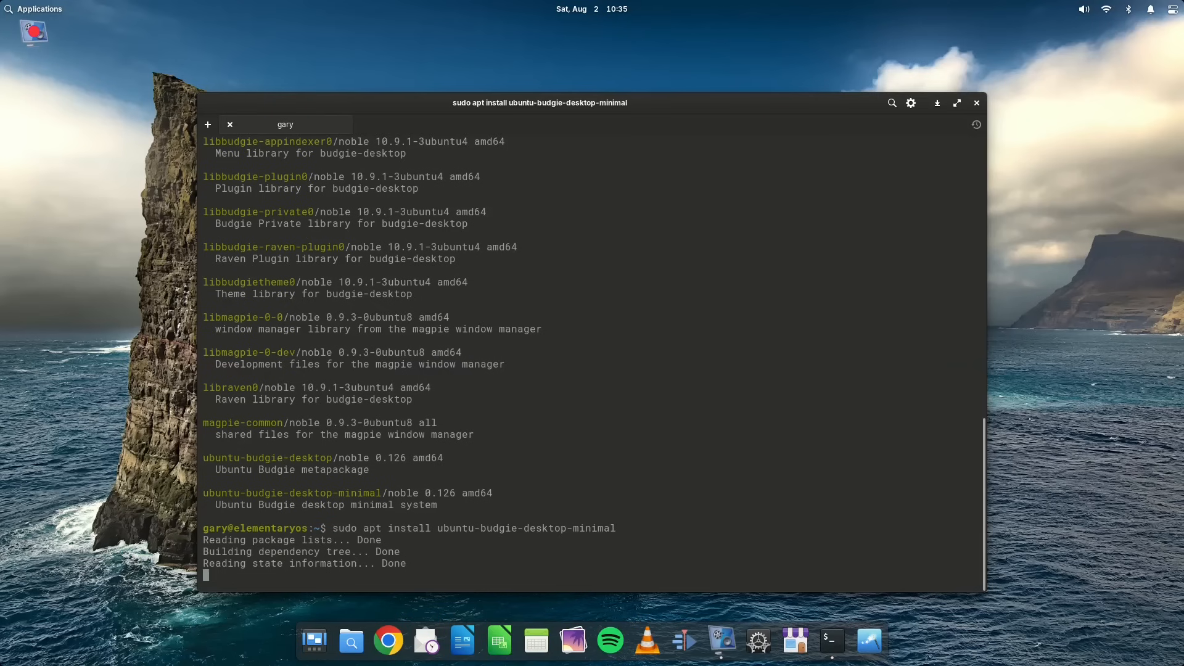
type("y")
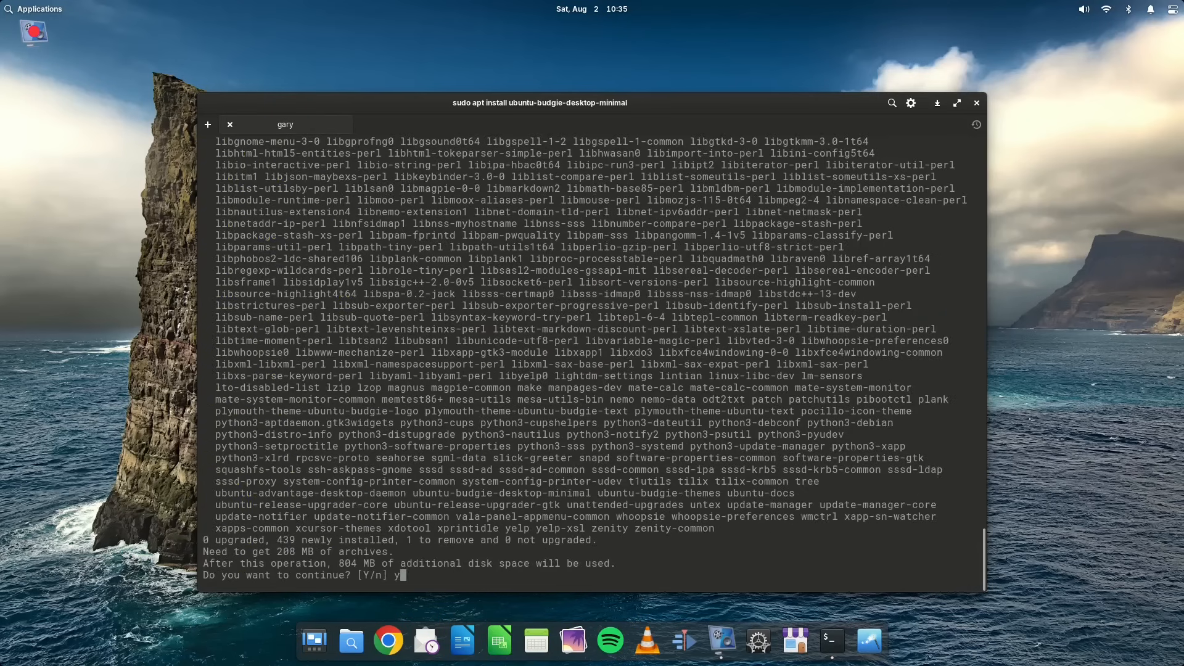
key("Return")
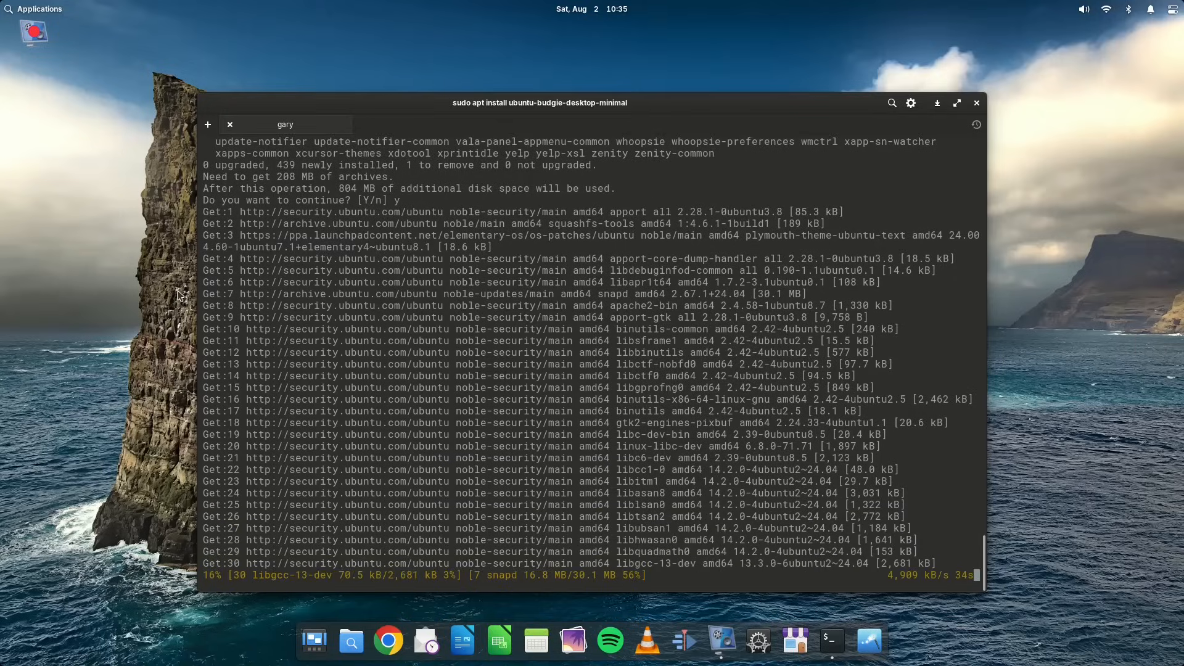
right_click(33, 34)
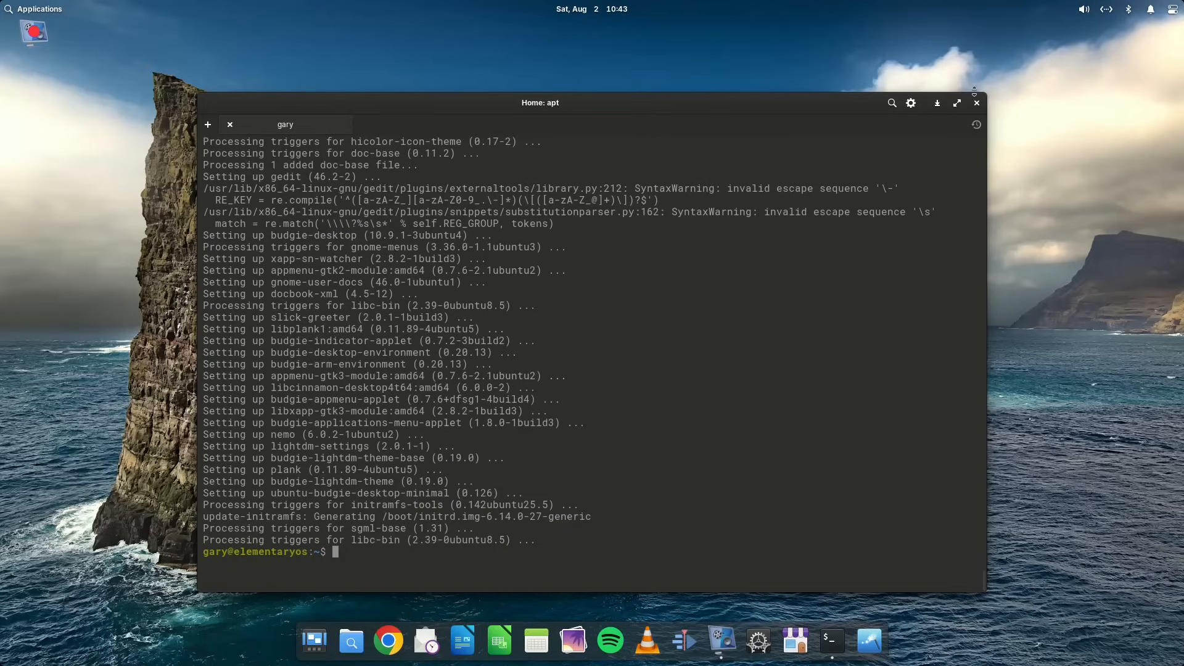
- Close the finished Terminal, check the Bluetooth indicator status, then dismiss it to the bare desktop
left_click(979, 104)
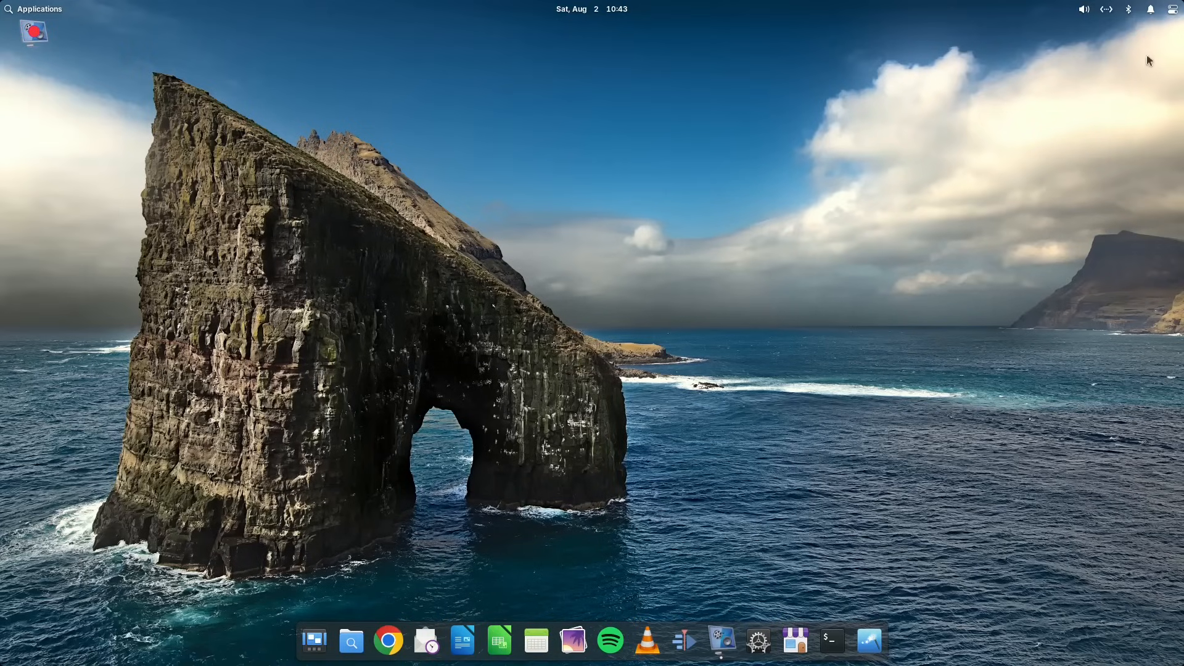
left_click(1129, 9)
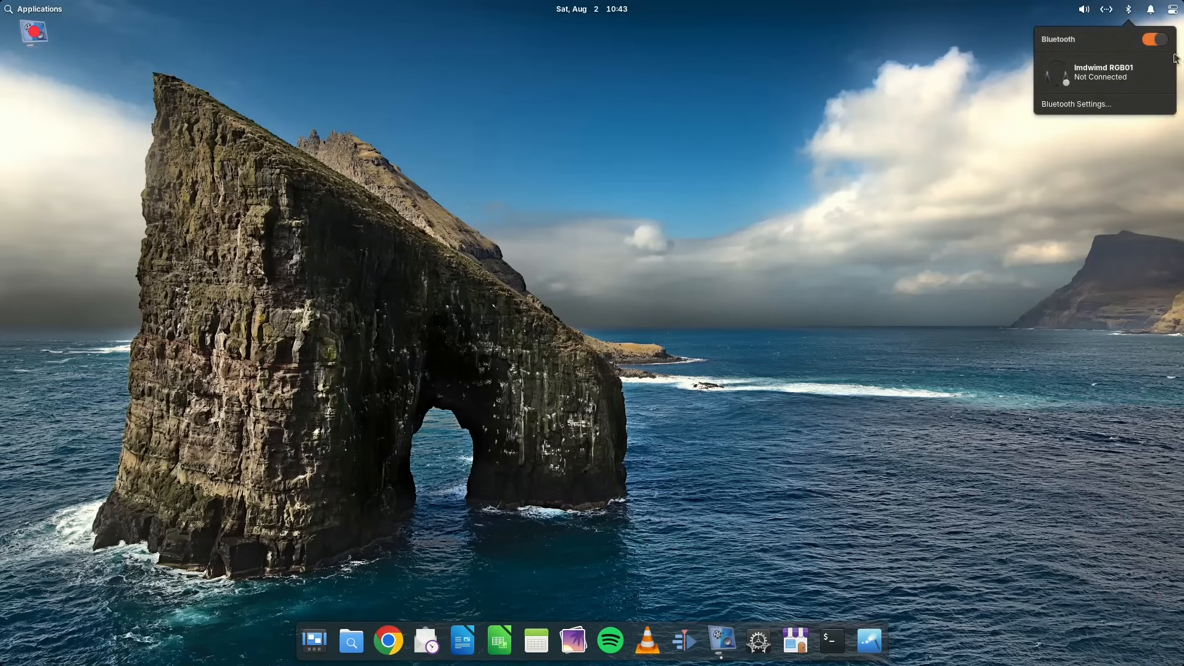
left_click(902, 80)
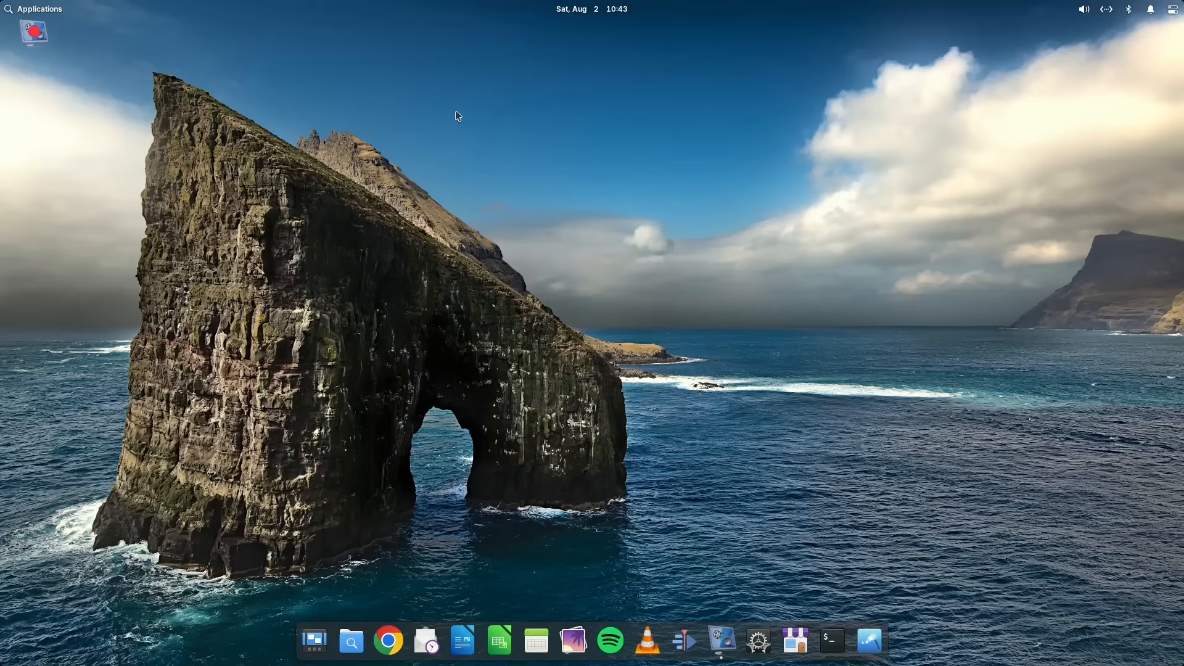
right_click(30, 33)
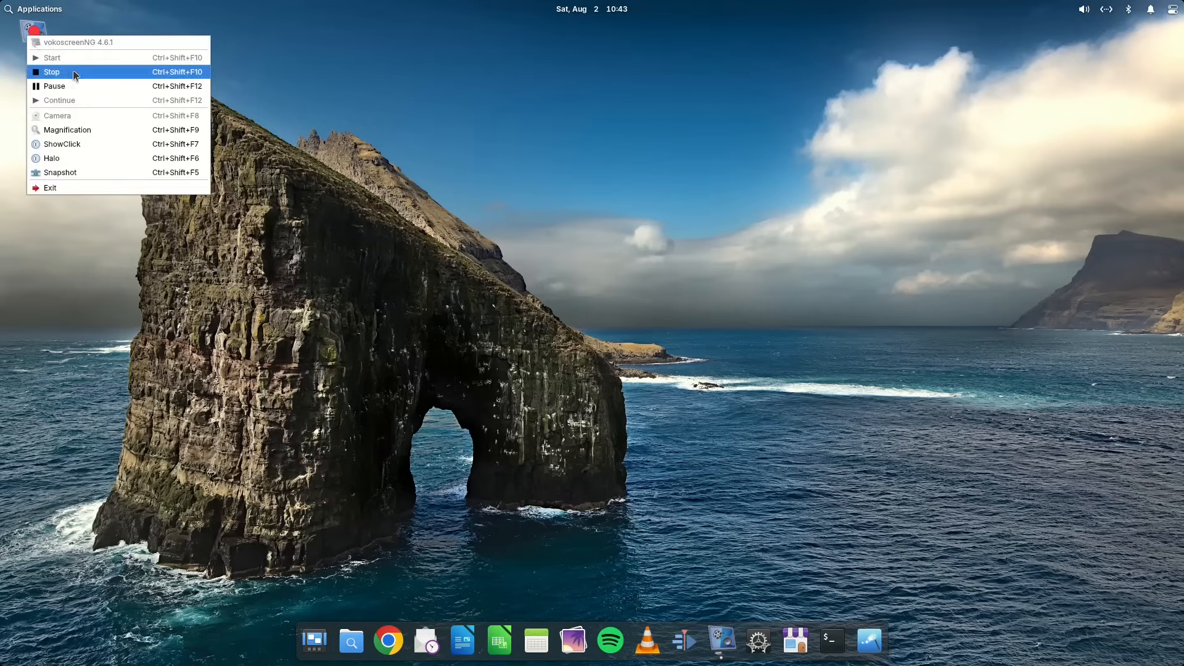
- In the Budgie session, show the Bluetooth panel and switch Bluetooth on
left_click(52, 71)
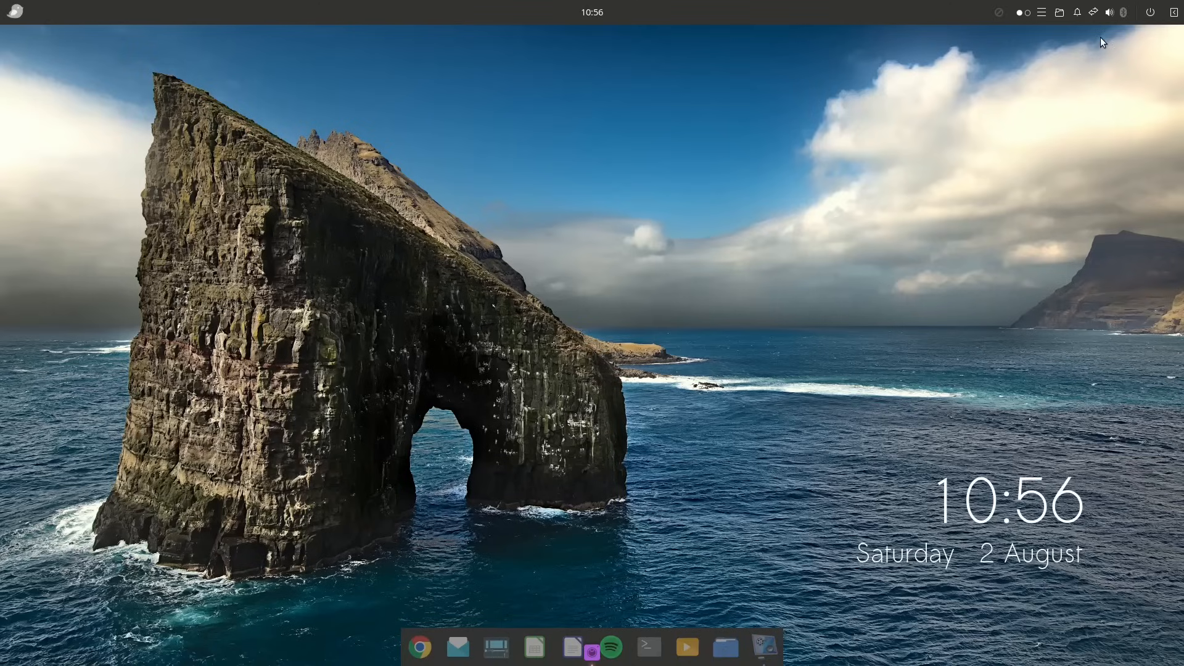
left_click(1124, 13)
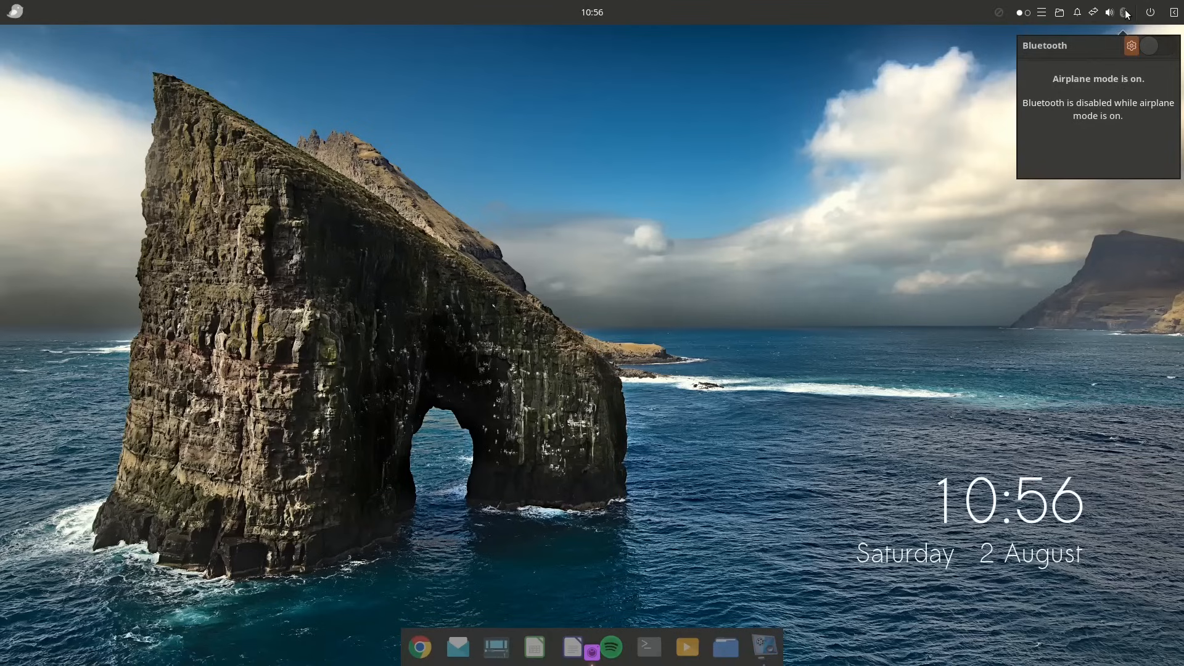
left_click(1163, 46)
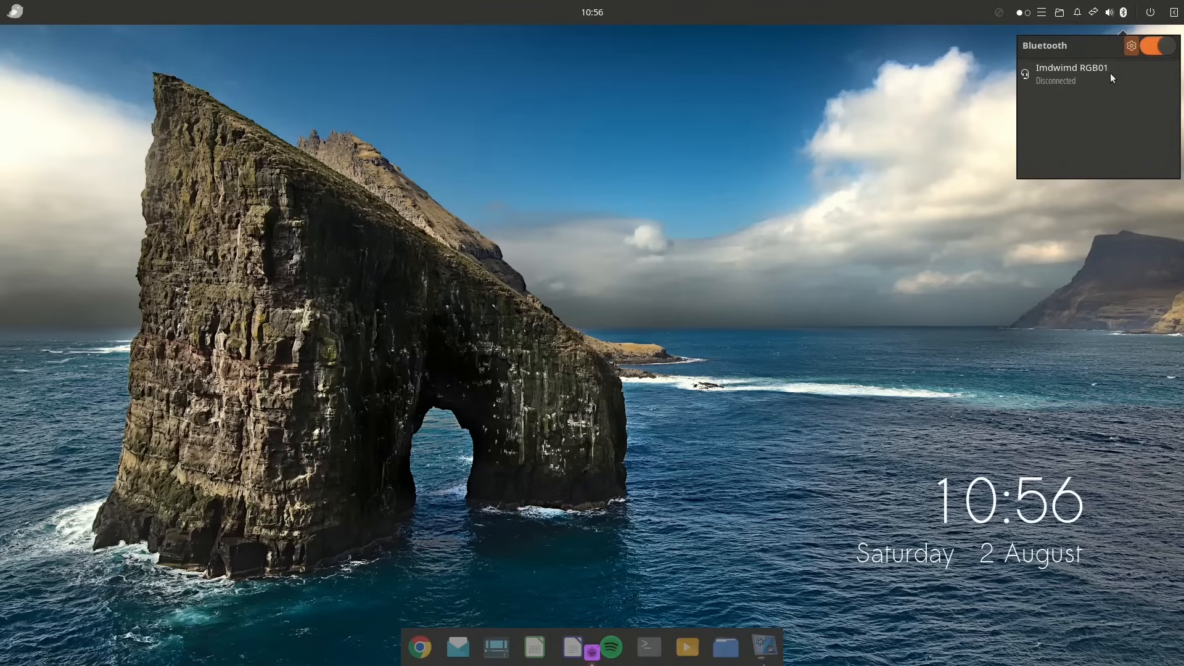
- Connect the Imdwimd RGB01 headset, switch Bluetooth back off and dismiss the panel
left_click(1074, 71)
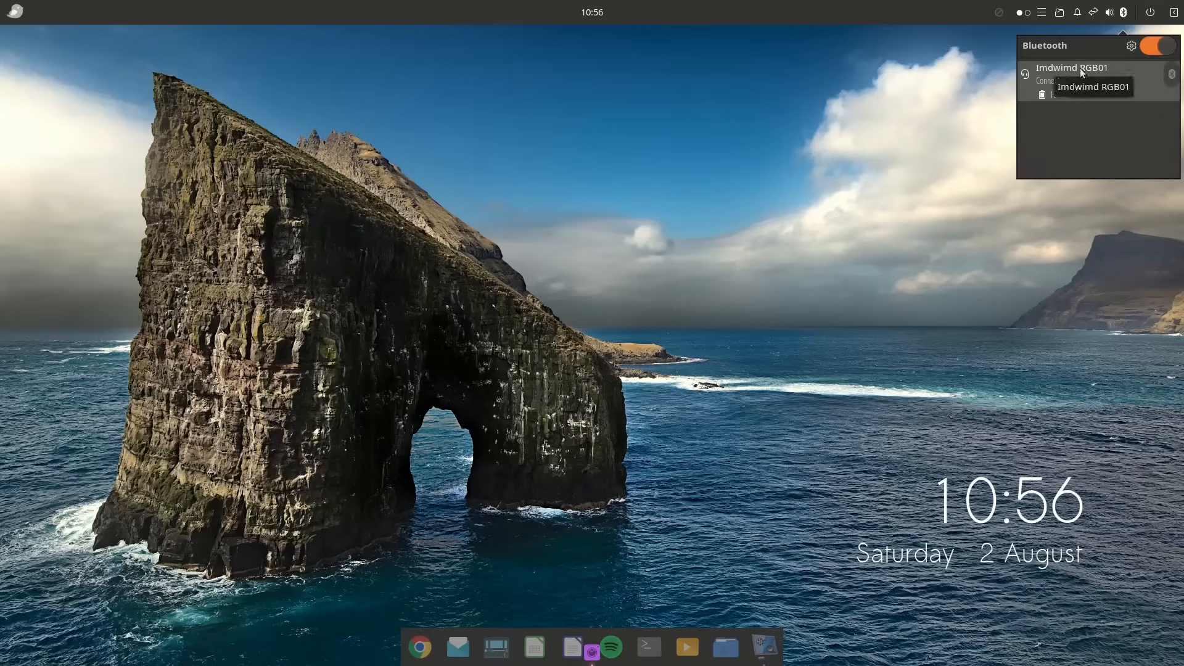
left_click(1157, 46)
left_click(787, 156)
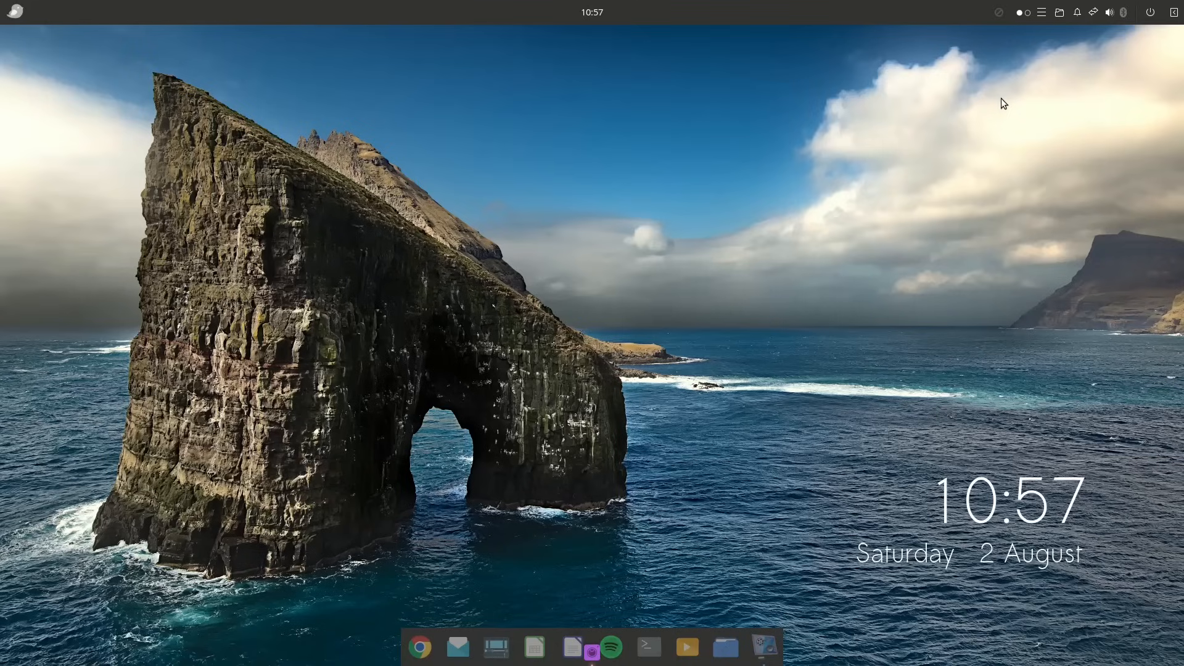
- Launch LibreOffice Writer to a blank document from the dock, then close the window
left_click(999, 13)
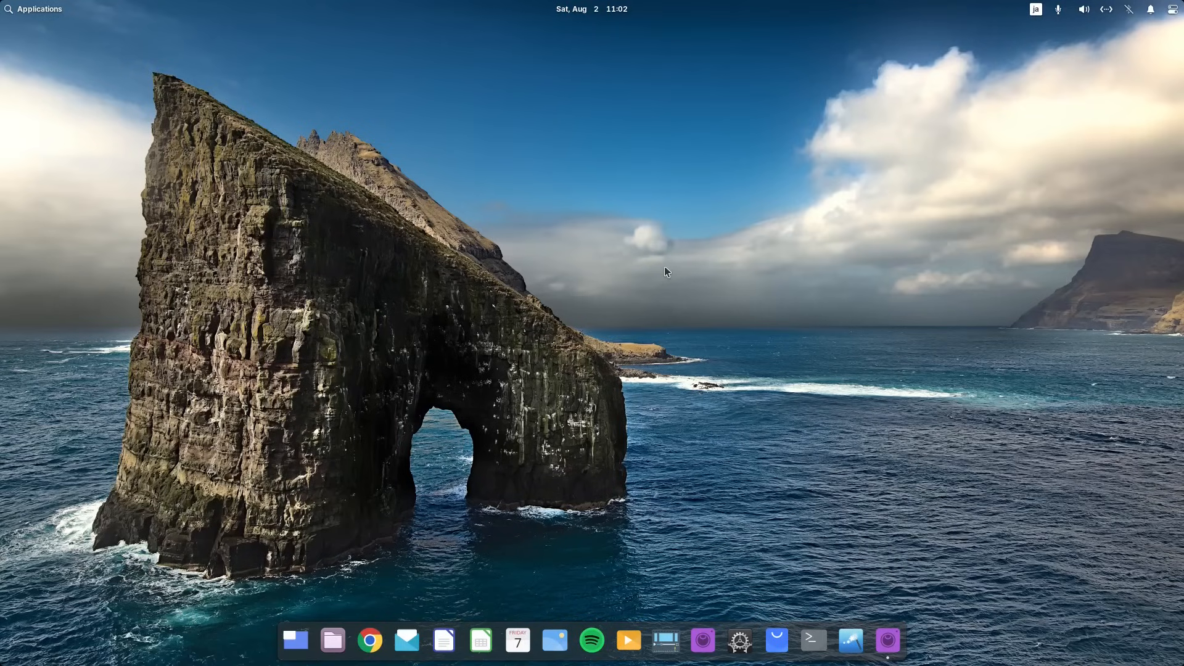
left_click(450, 647)
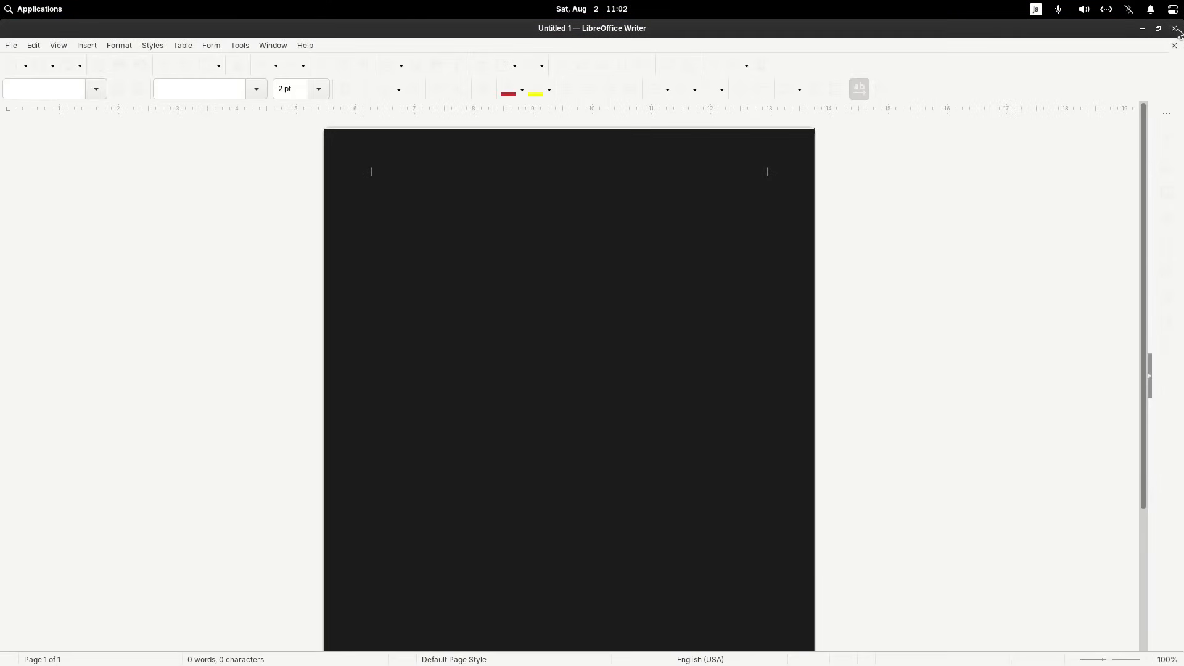
left_click(1176, 28)
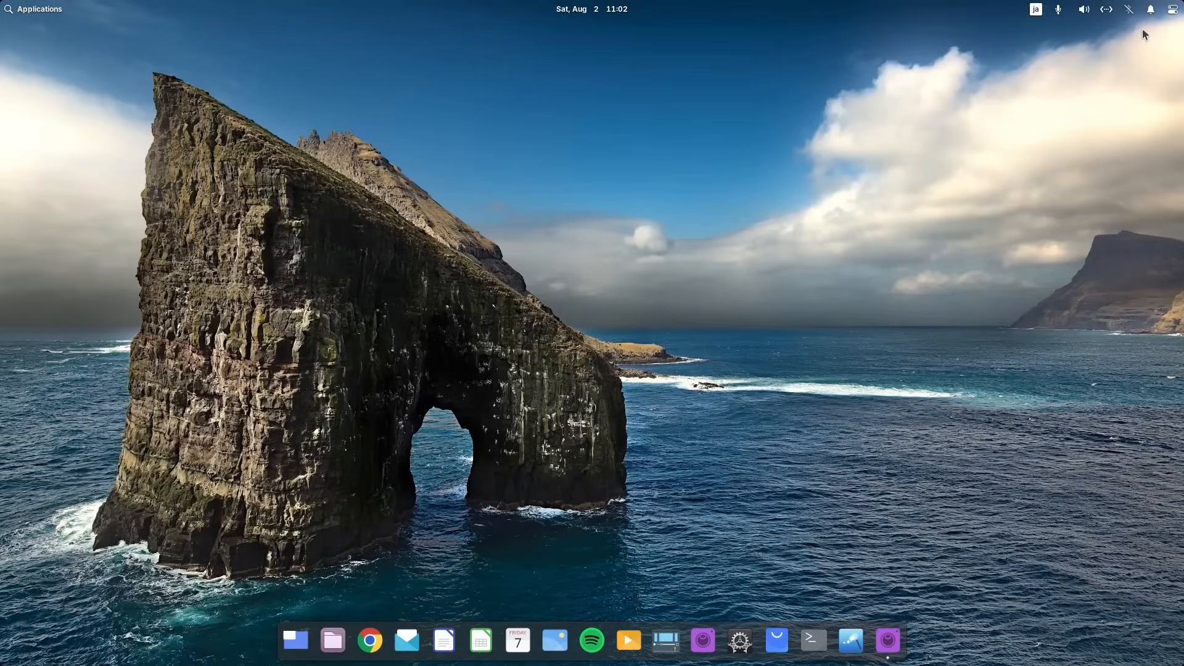
- Switch Bluetooth on, connect the Imdwimd RGB01 headset and dismiss the panel
left_click(1129, 10)
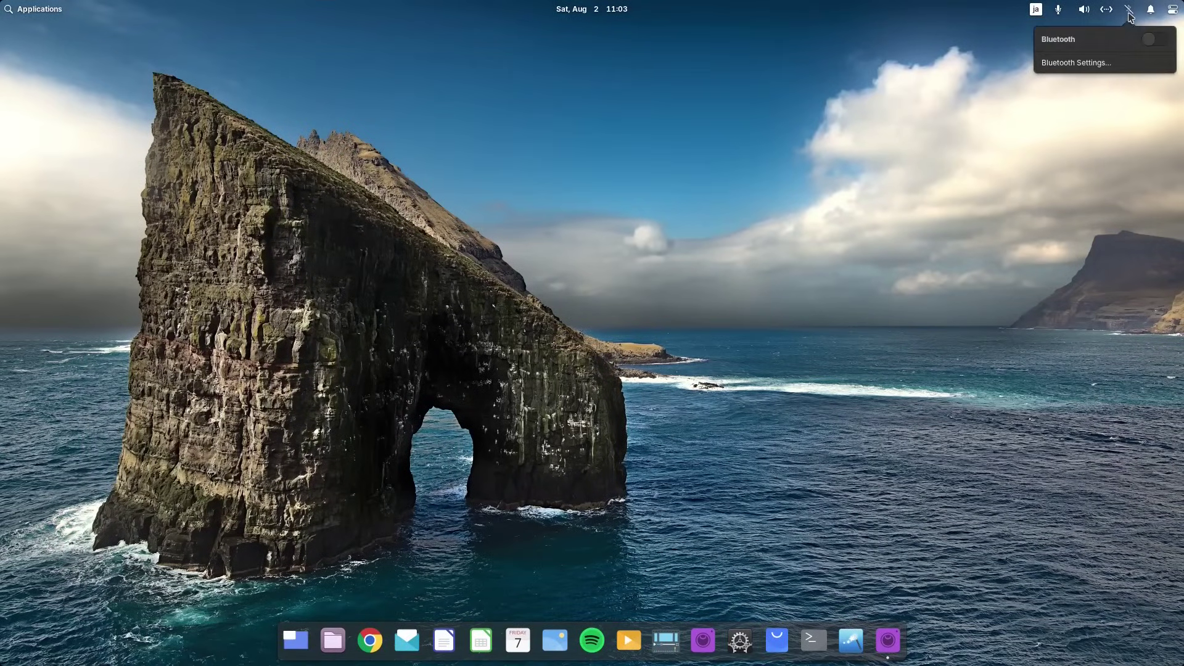
left_click(1152, 41)
left_click(1108, 79)
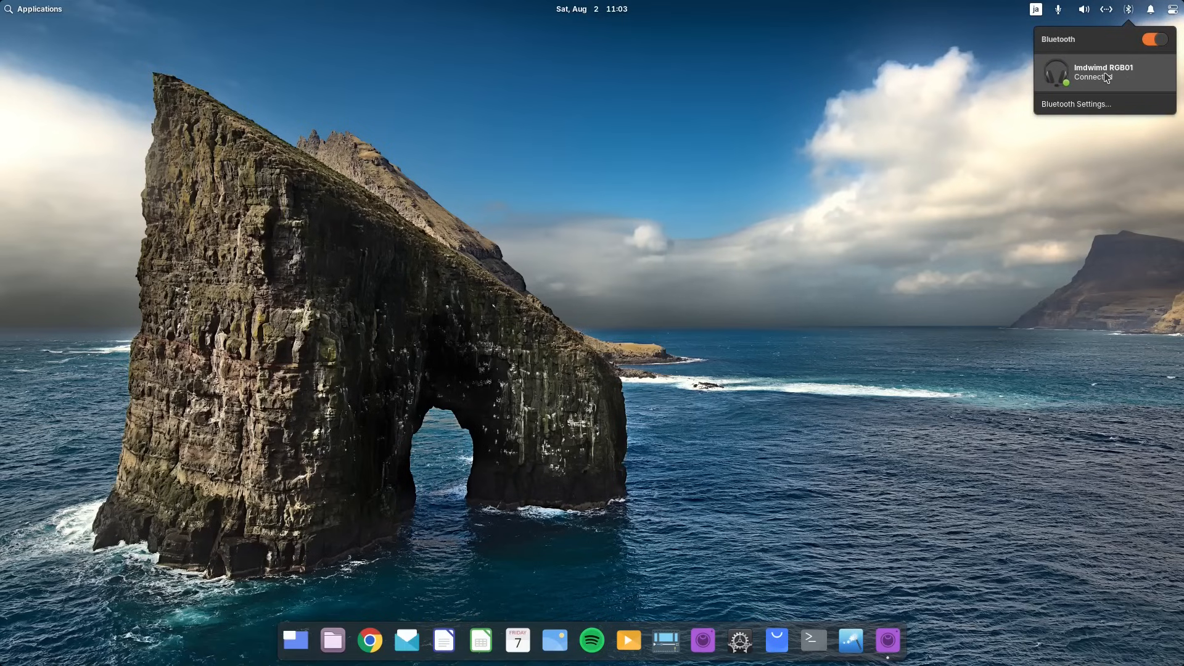
key("Escape")
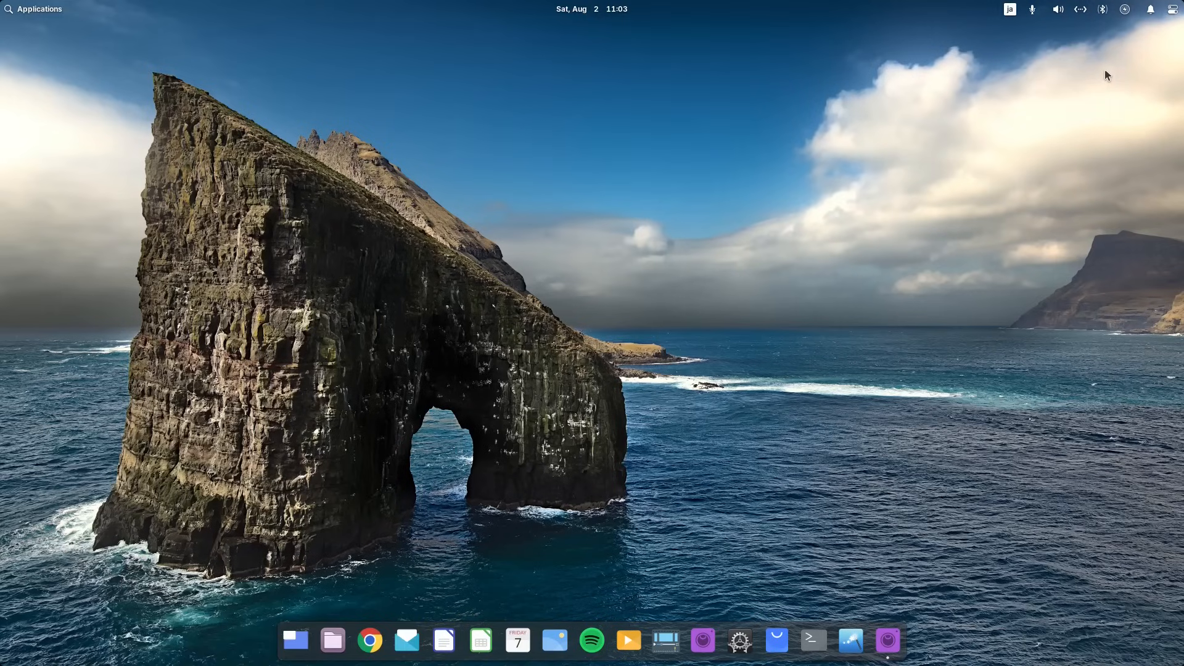